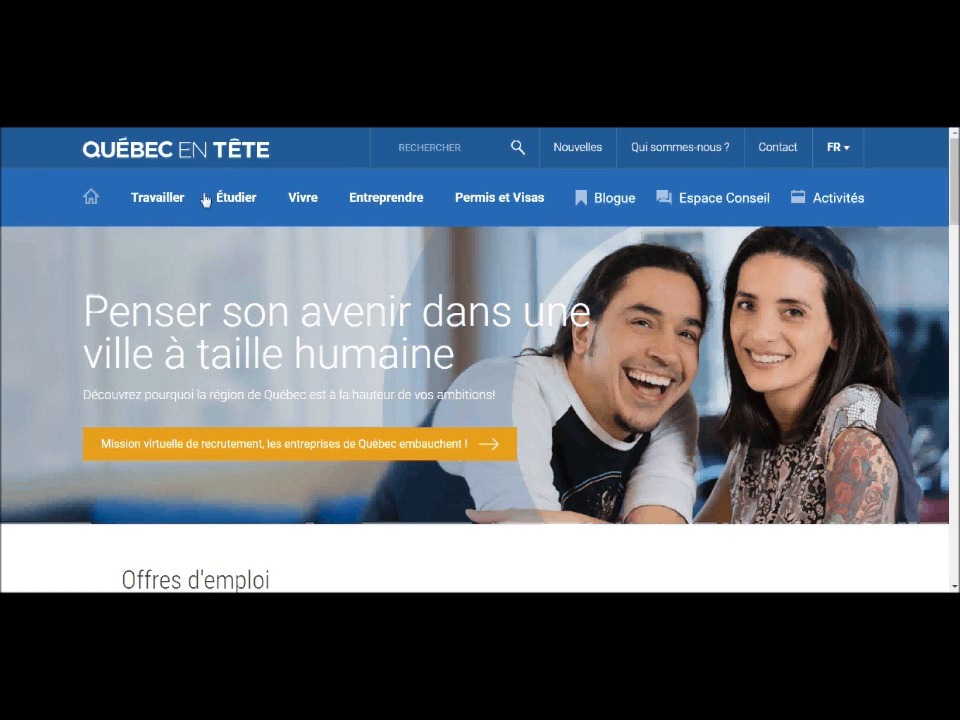
Go to the Travailler section and open the Mon CV pour Québec page at its Soumettre ma candidature form
left_click(166, 198)
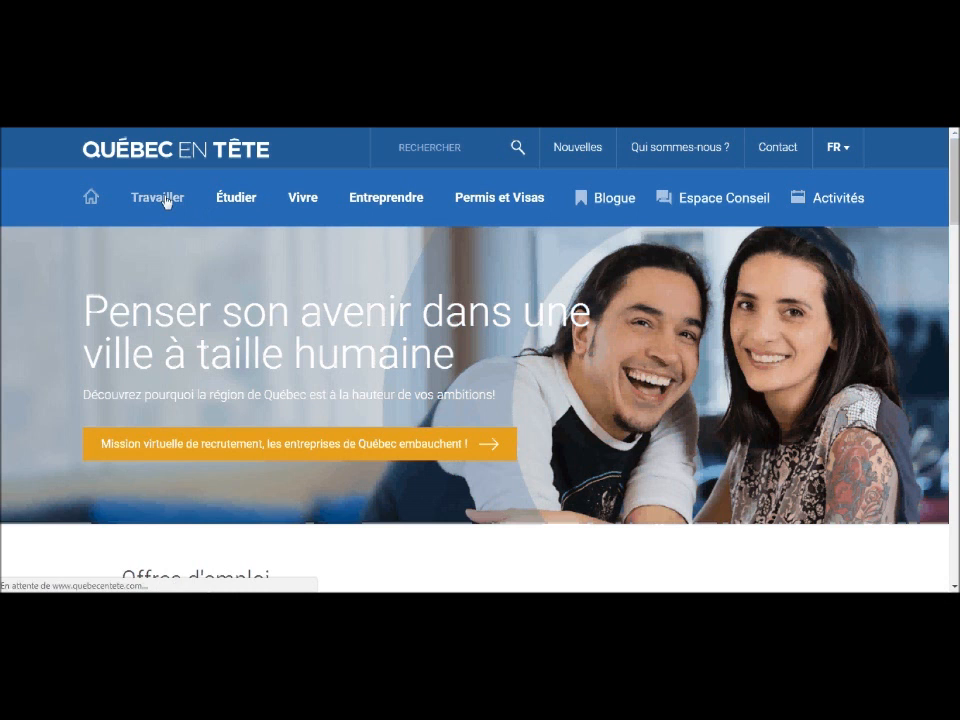
scroll(735, 356, "down", 1)
scroll(737, 356, "down", 5)
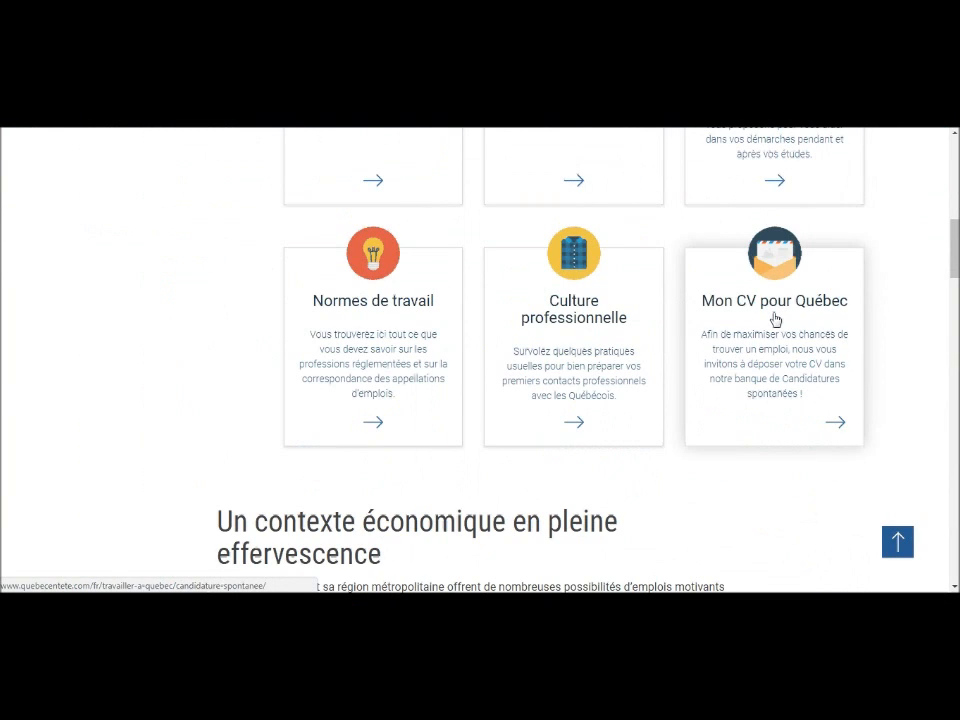
left_click(775, 318)
scroll(770, 322, "down", 4)
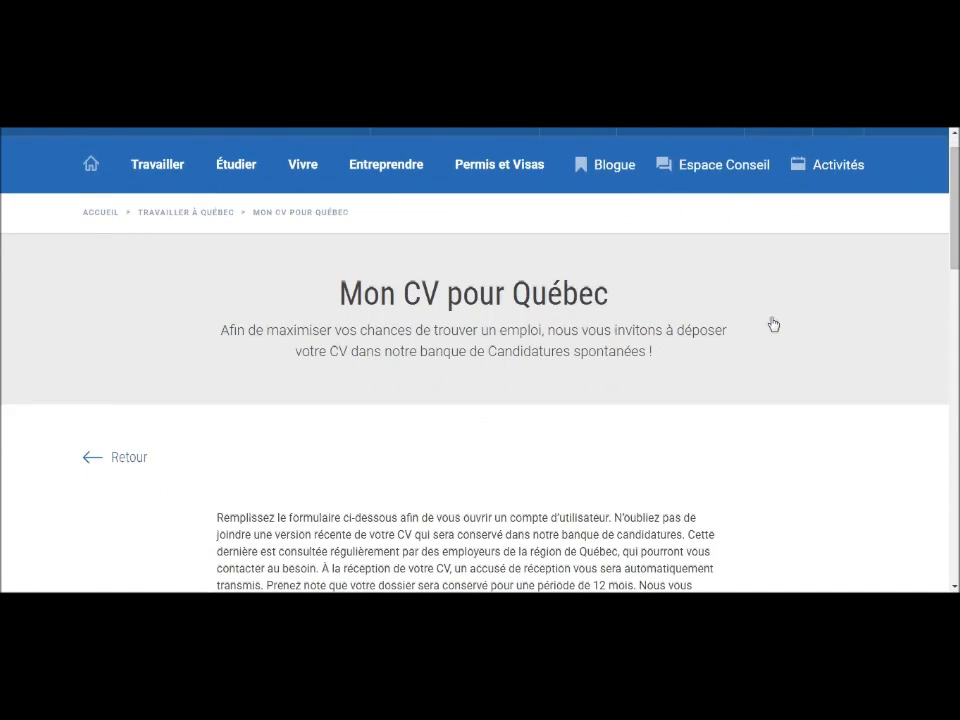
scroll(773, 325, "down", 5)
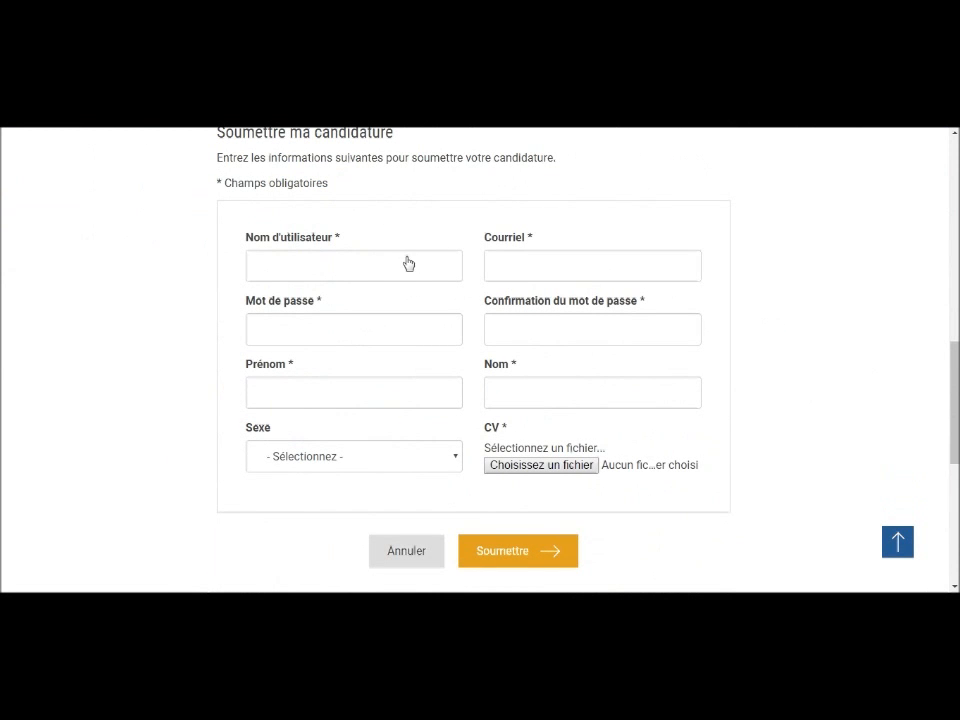
Examine the application form's fields for username, e-mail, password, password confirmation, first name, last name and gender, including the Sexe choices
left_click(408, 269)
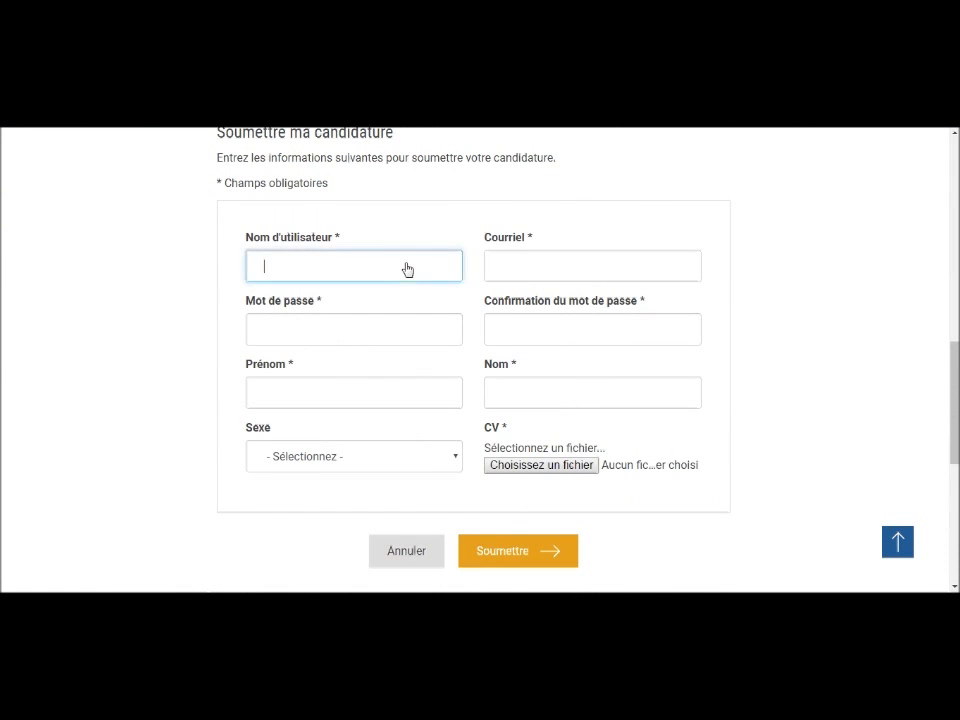
left_click(603, 270)
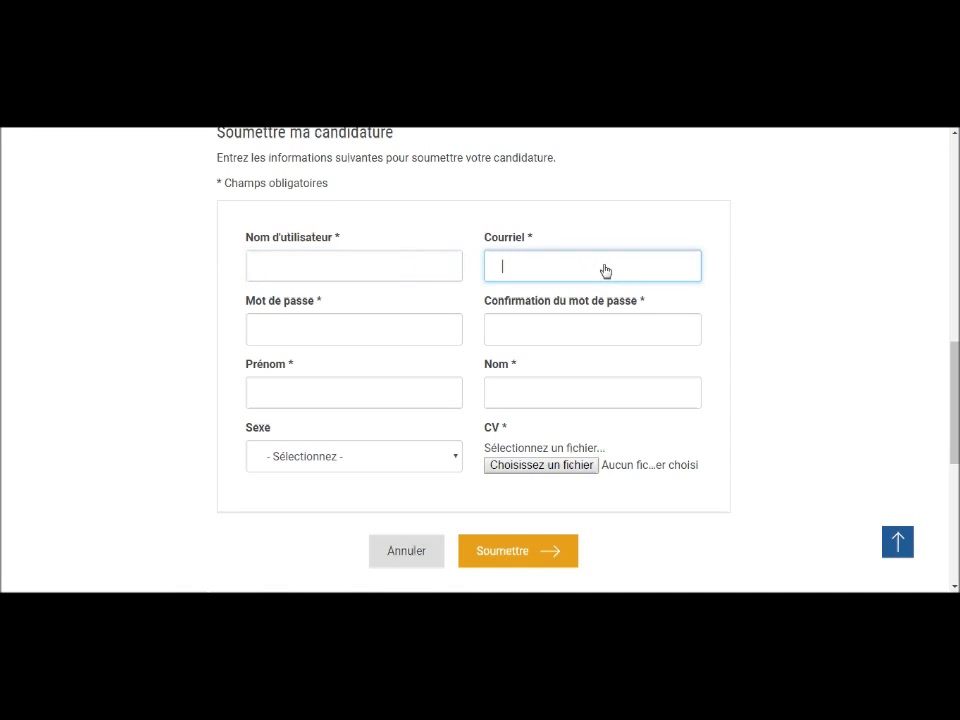
left_click(437, 332)
left_click(510, 341)
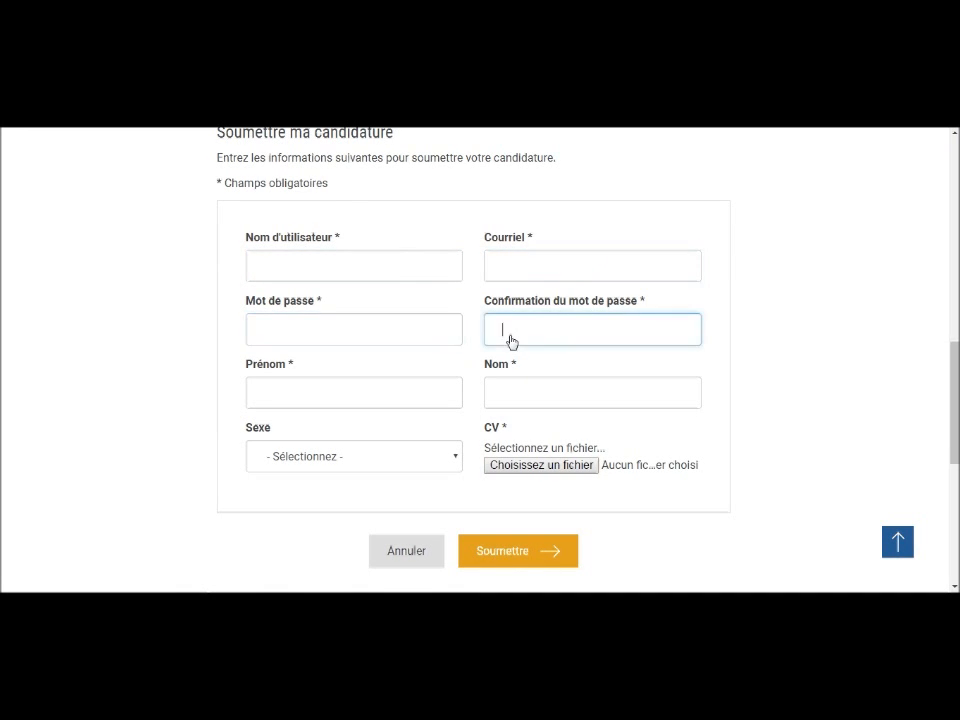
left_click(431, 390)
left_click(540, 394)
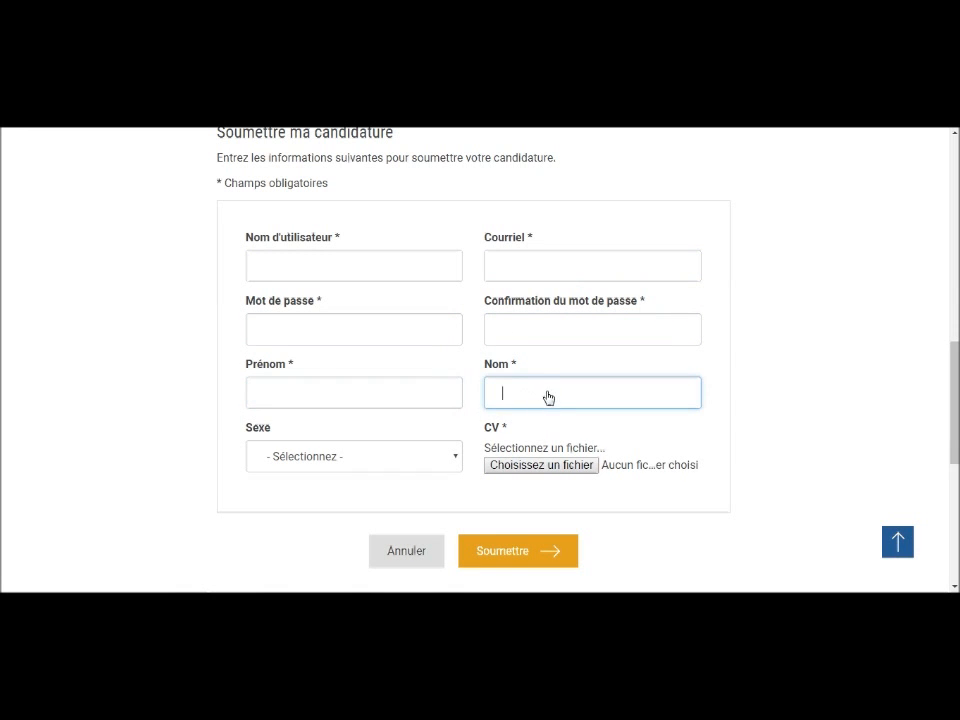
left_click(440, 456)
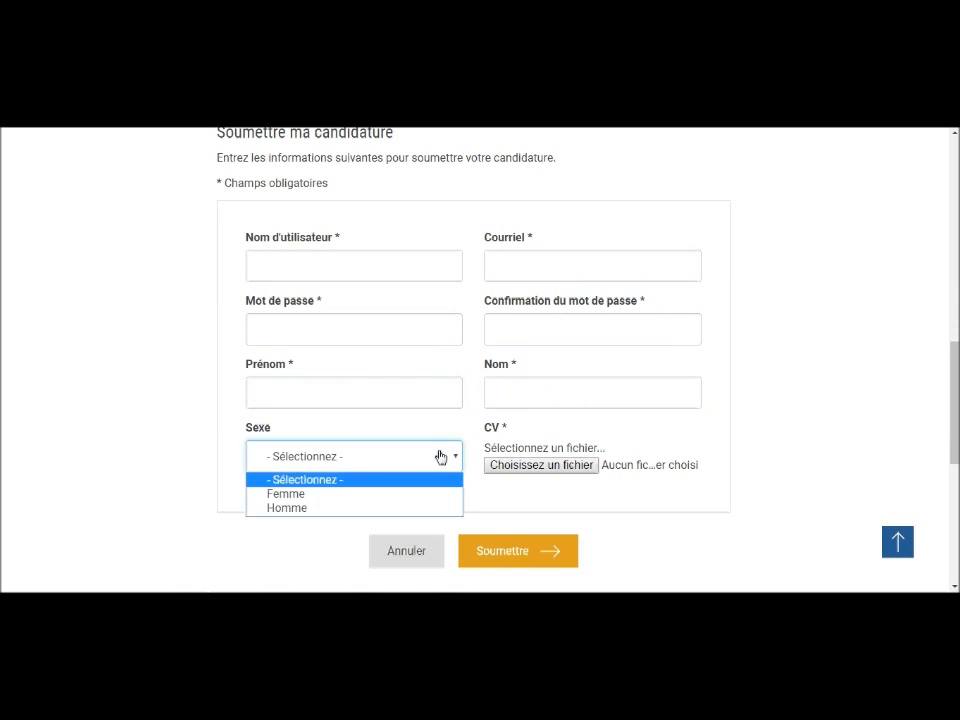
left_click(520, 496)
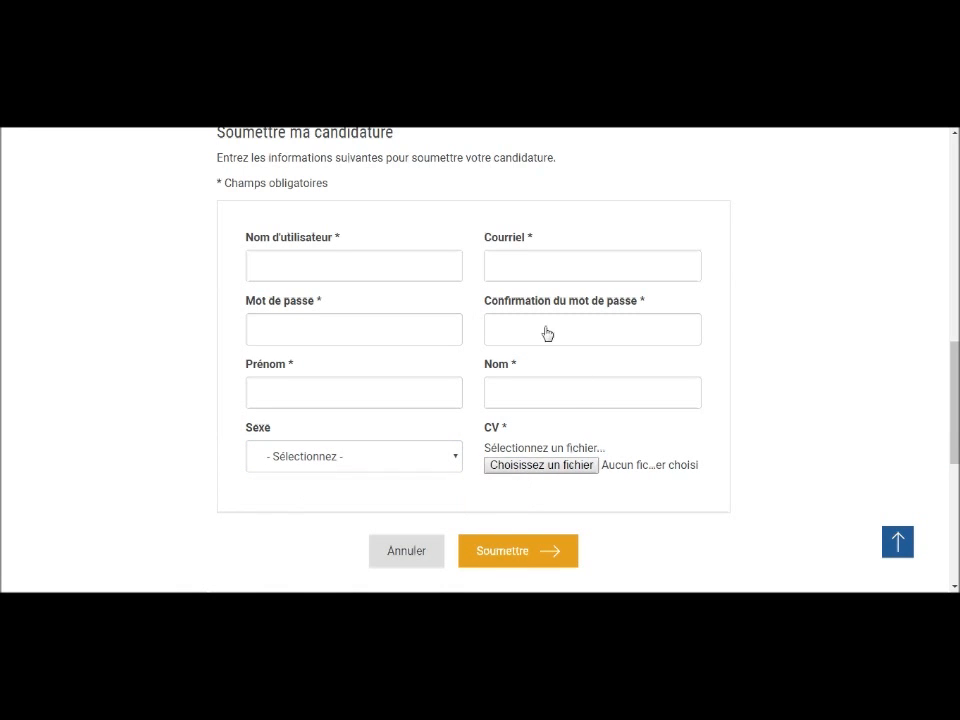
Continue from the application form to the Québec International job site and sign in with the account password
left_click(508, 552)
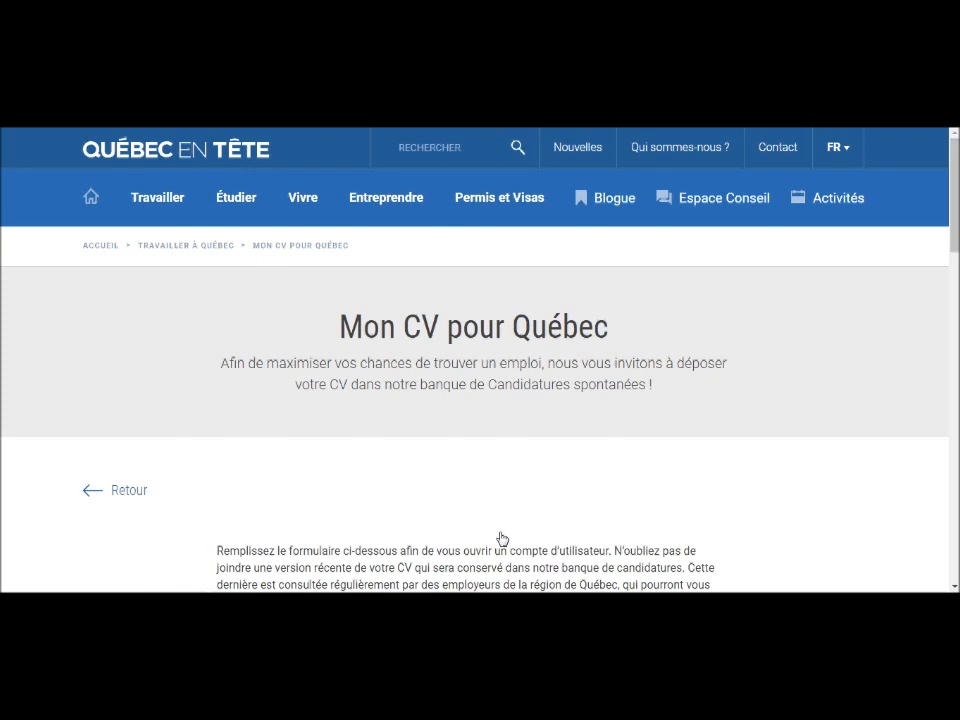
left_click(502, 539)
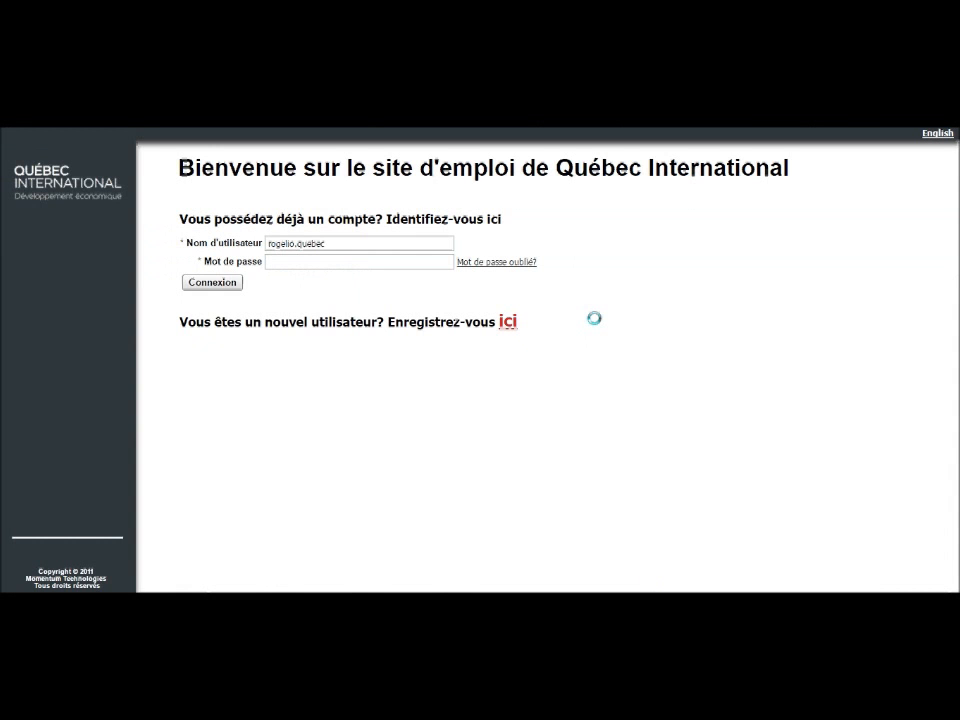
left_click(386, 243)
left_click(384, 262)
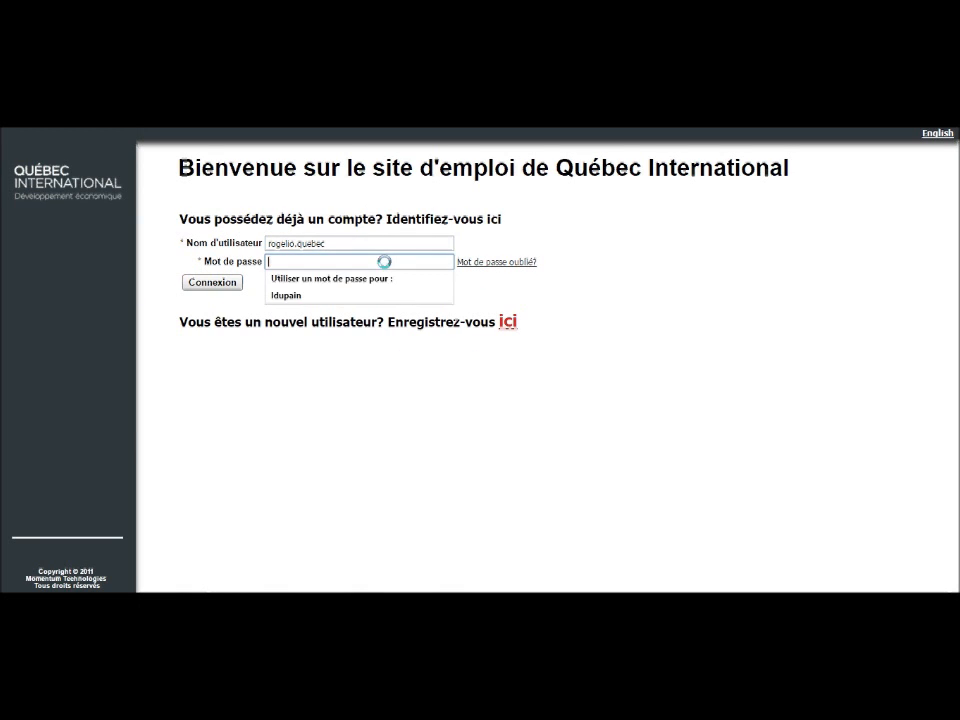
type("•••••••")
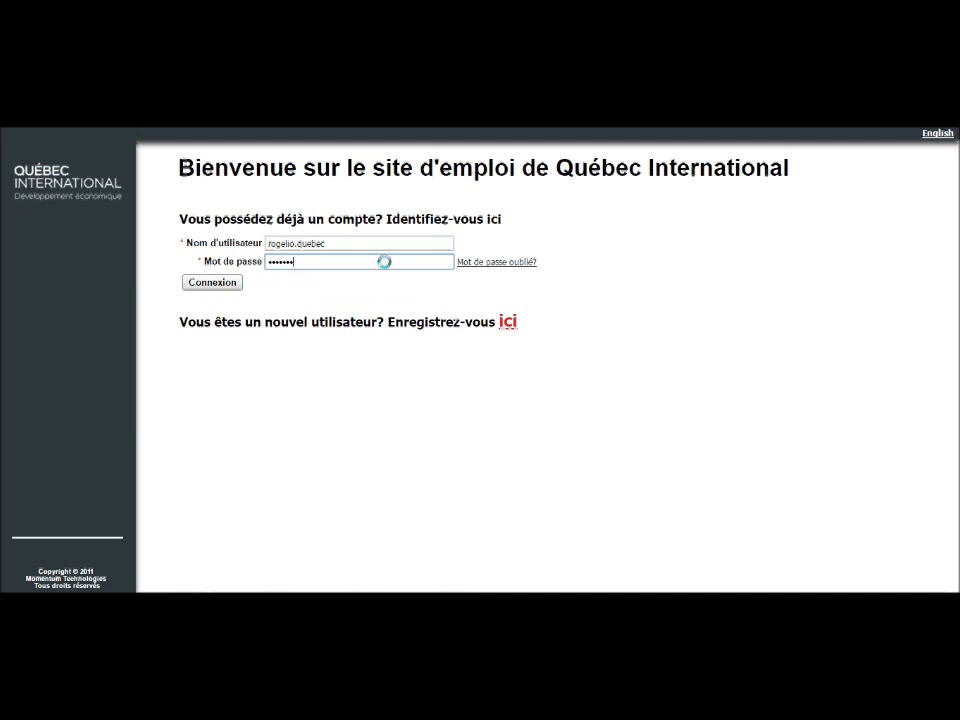
type("••")
left_click(229, 283)
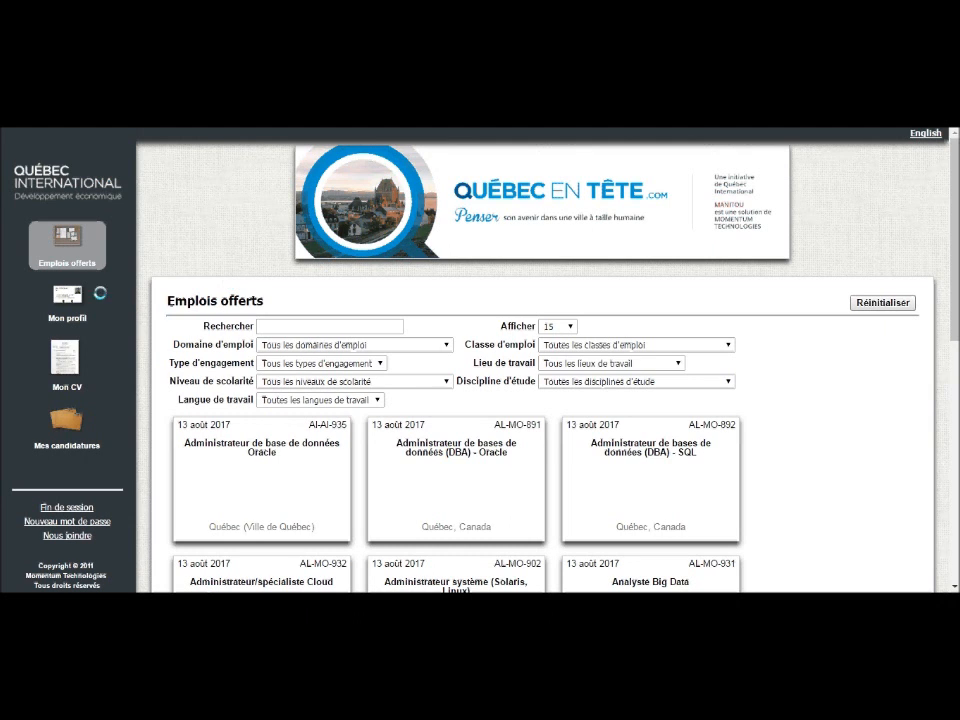
Open the Mon profil page and review the phone type choices and the address under Renseignements personnels
left_click(68, 298)
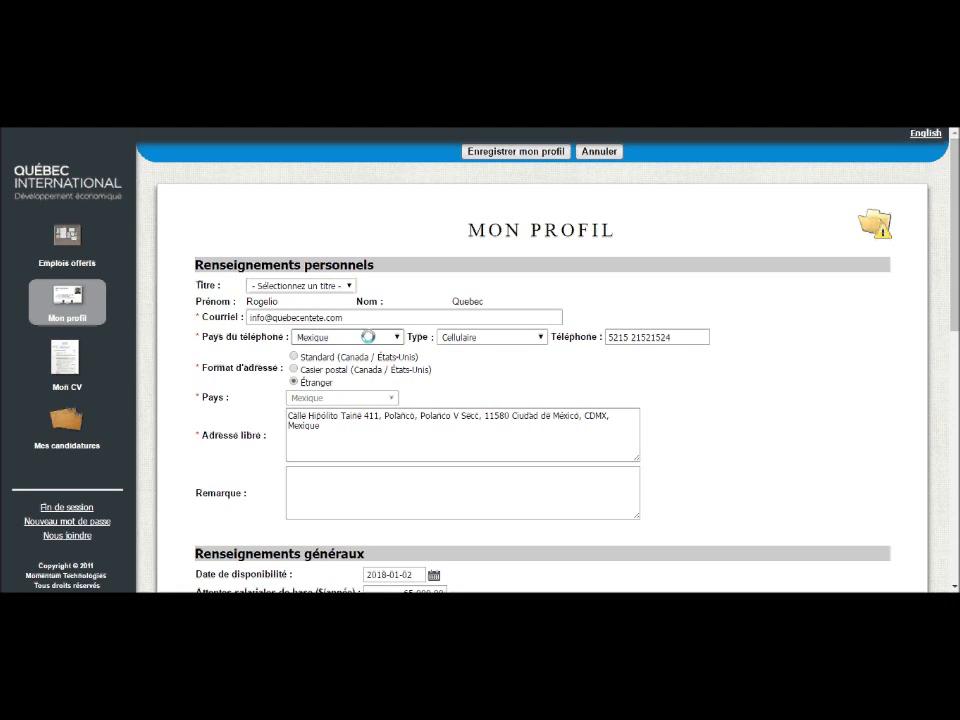
left_click(489, 337)
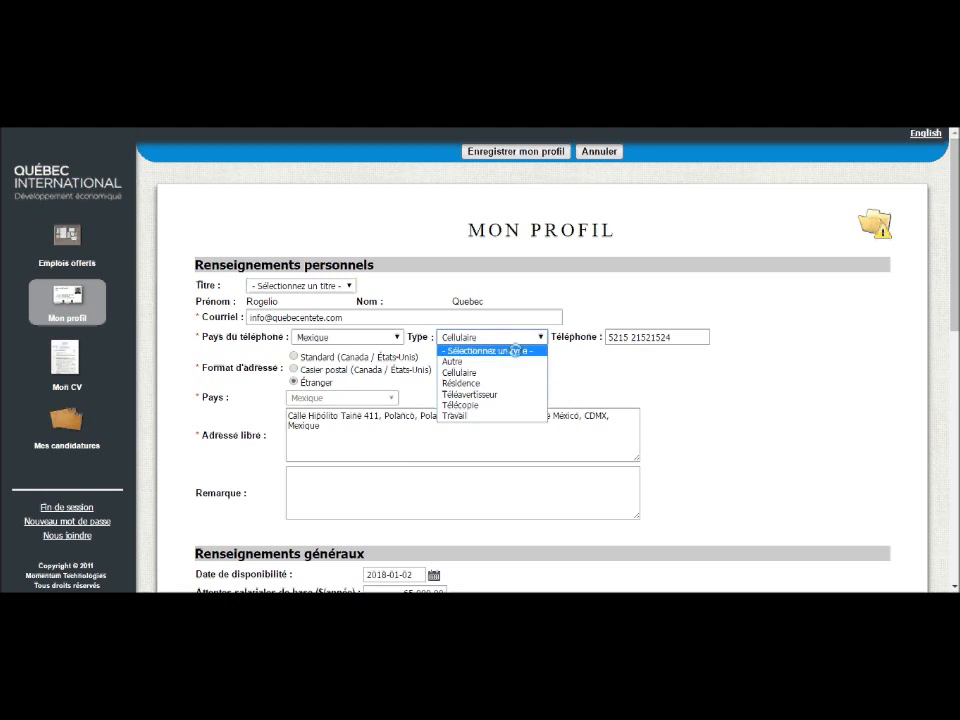
left_click(452, 366)
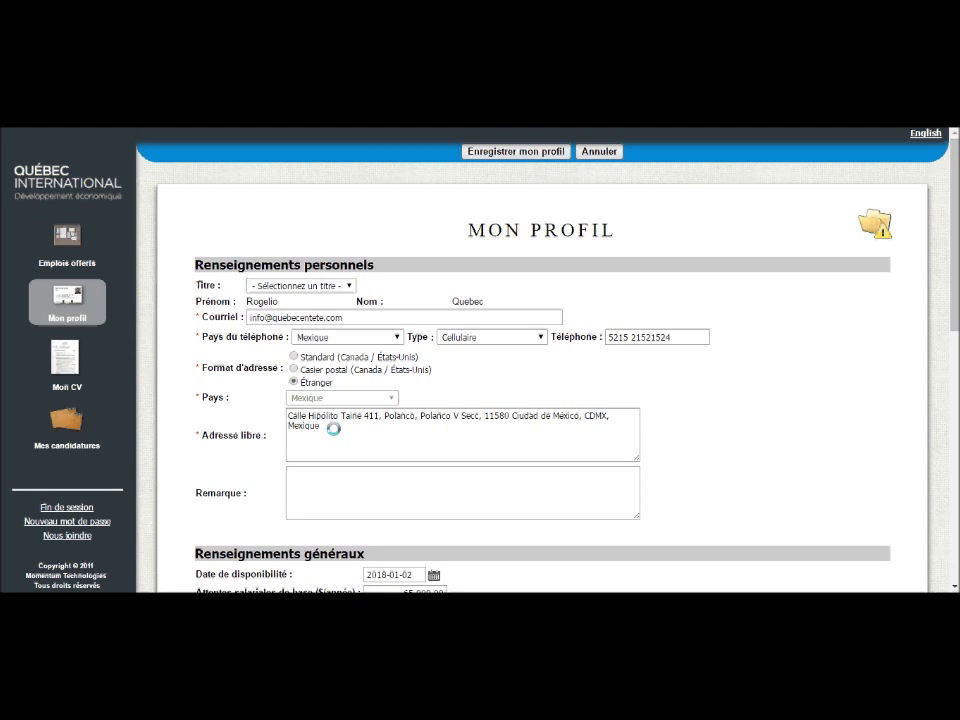
left_click_drag(333, 426, 281, 413)
left_click(281, 458)
scroll(278, 450, "down", 3)
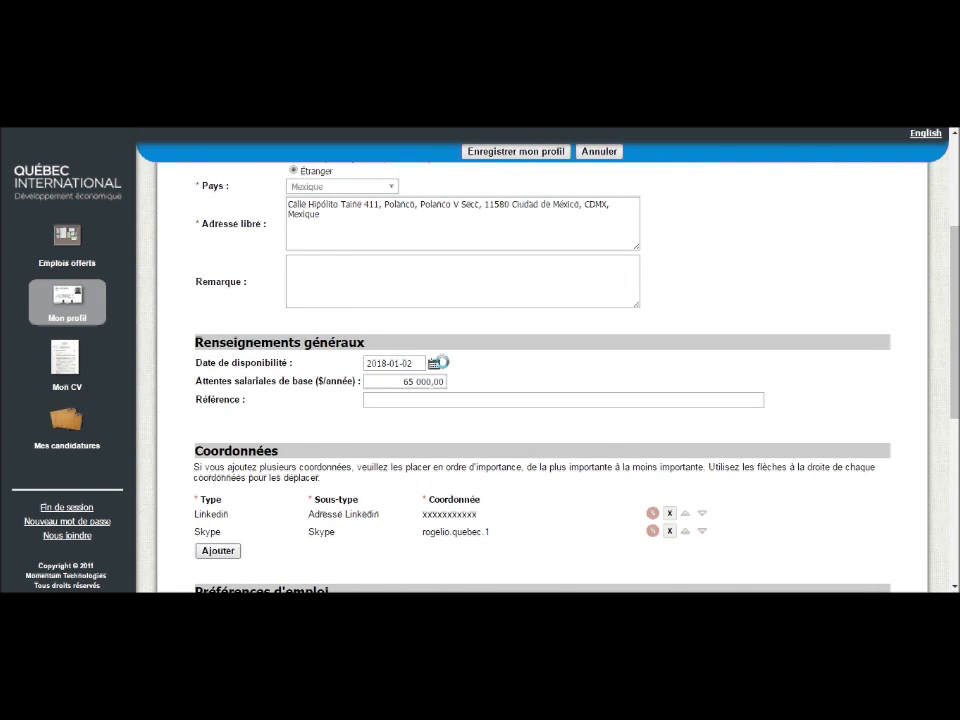
Review the availability date calendar, the base salary expectations and the Référence field under Renseignements généraux
left_click(433, 364)
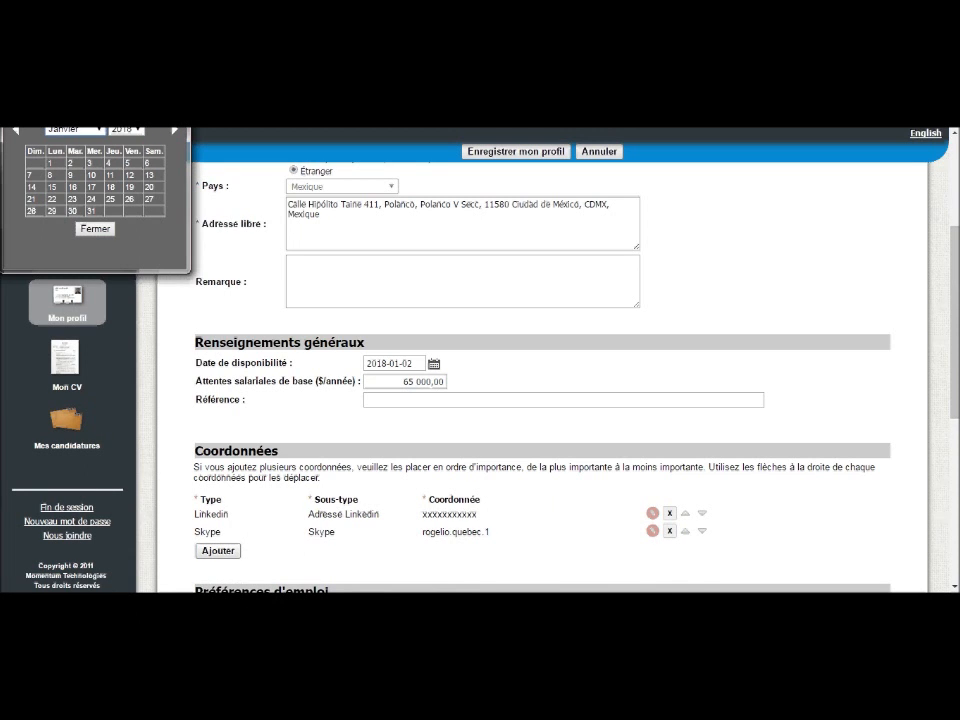
left_click(95, 229)
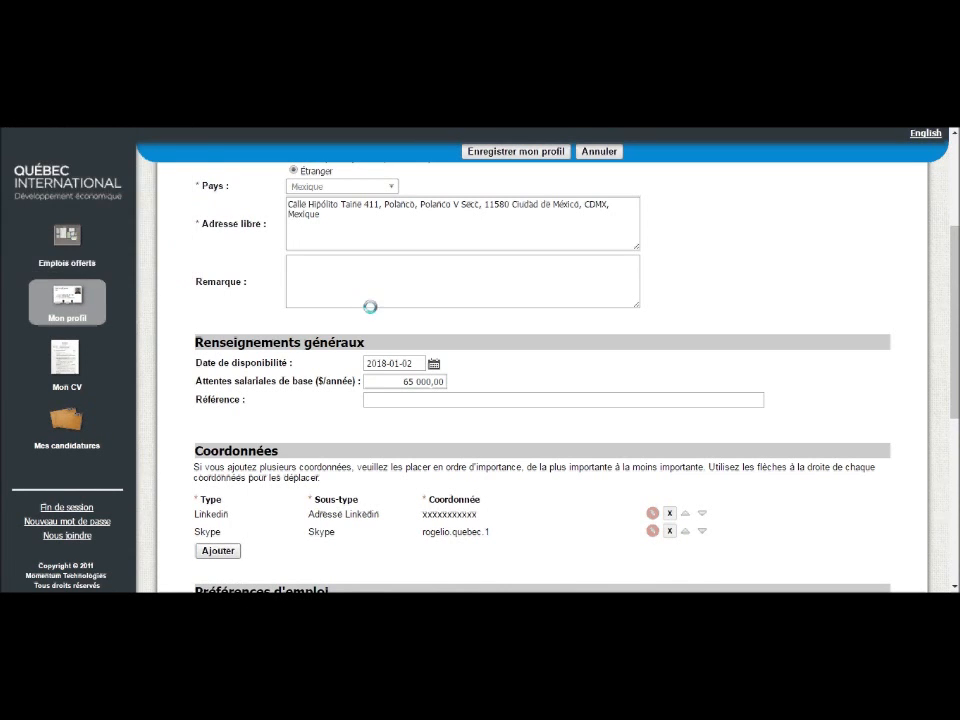
left_click(422, 399)
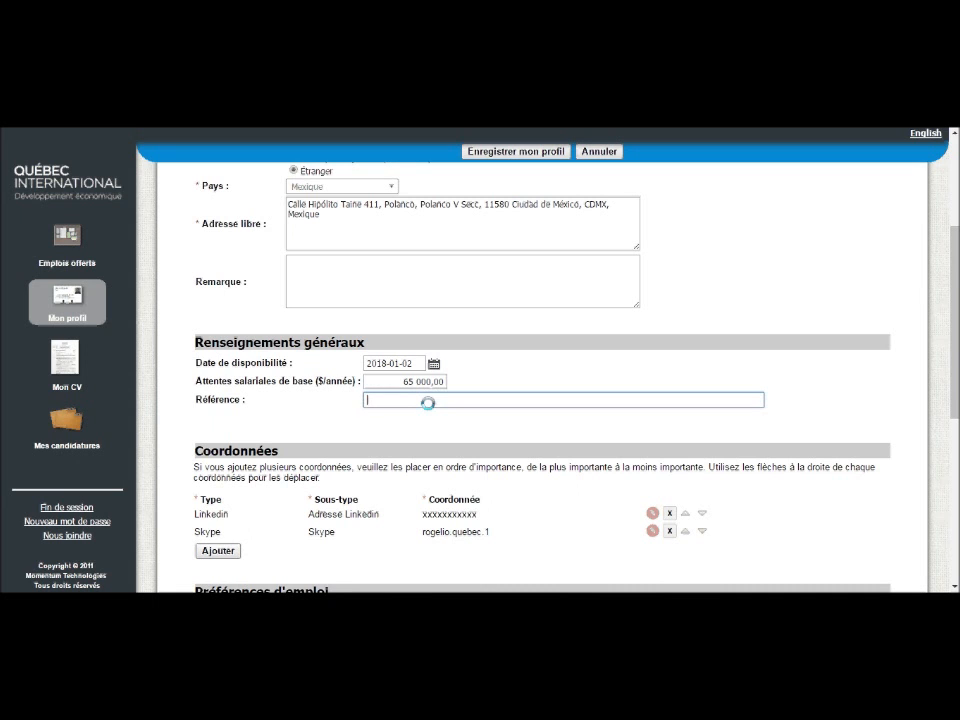
left_click_drag(297, 381, 324, 376)
left_click_drag(196, 399, 268, 403)
left_click(268, 403)
Start a new Coordonnées entry with type Linkedin and subtype Adresse Linkedin, and cancel it without saving
scroll(275, 405, "down", 1)
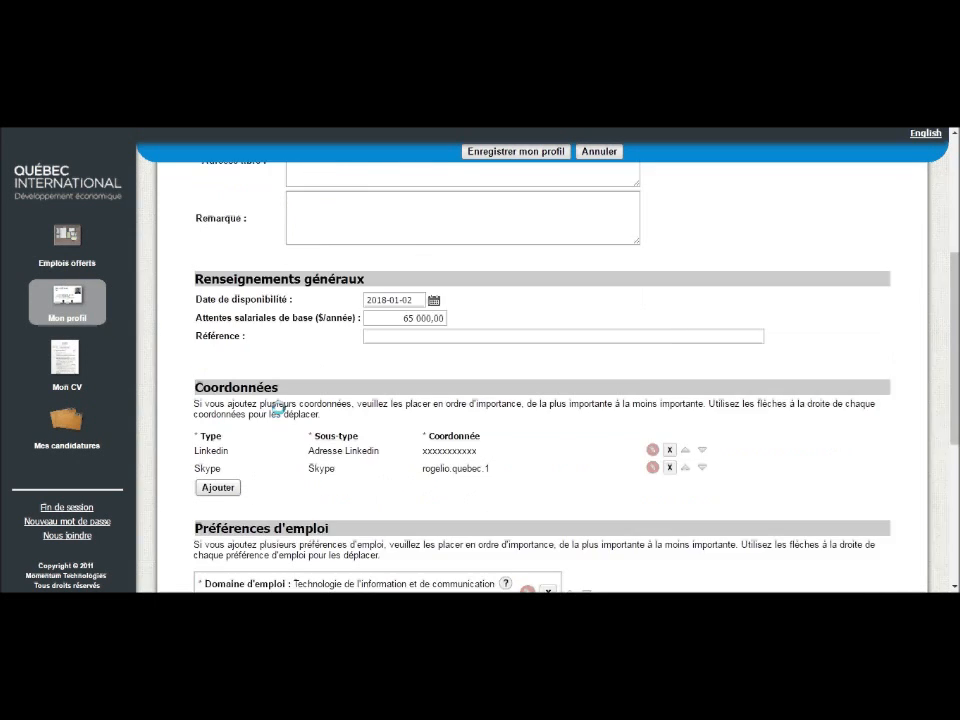
scroll(276, 405, "down", 1)
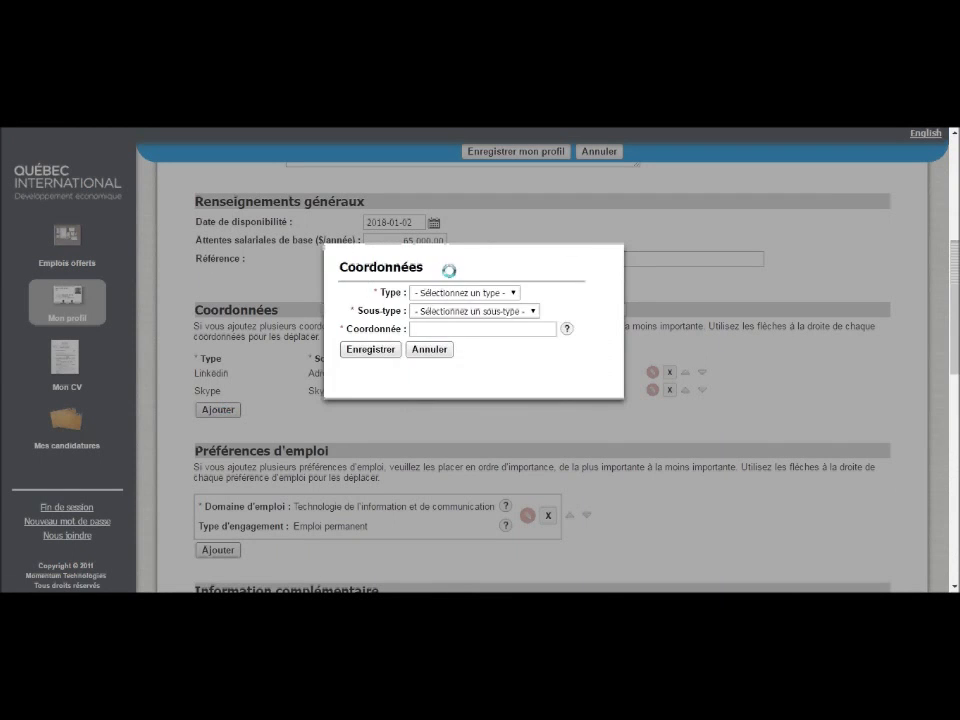
left_click(463, 290)
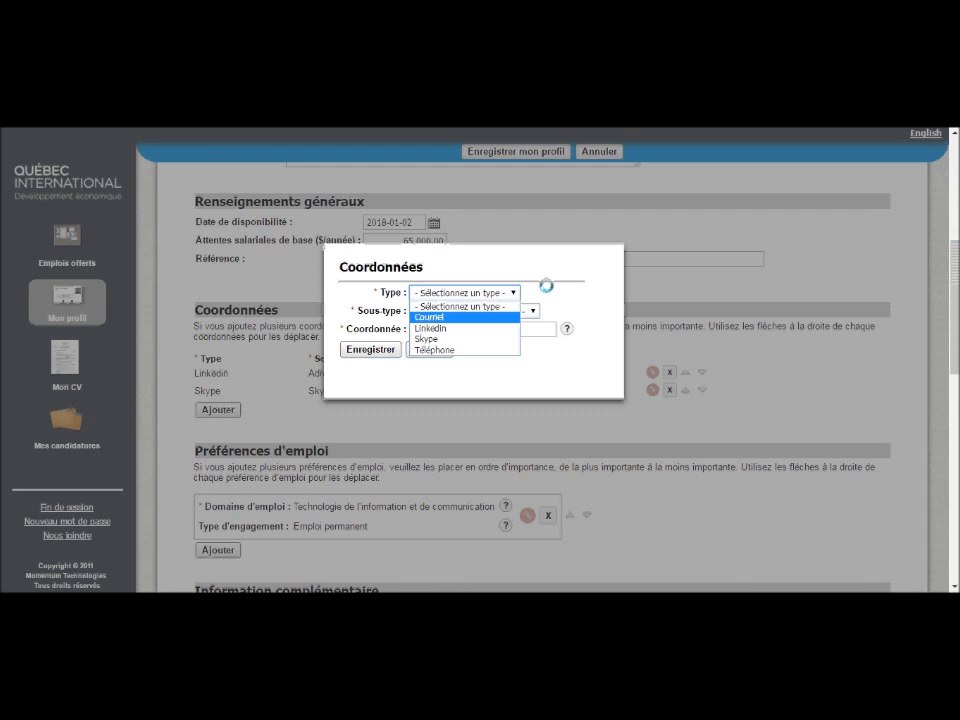
left_click(516, 293)
left_click(514, 292)
left_click(482, 328)
left_click(481, 314)
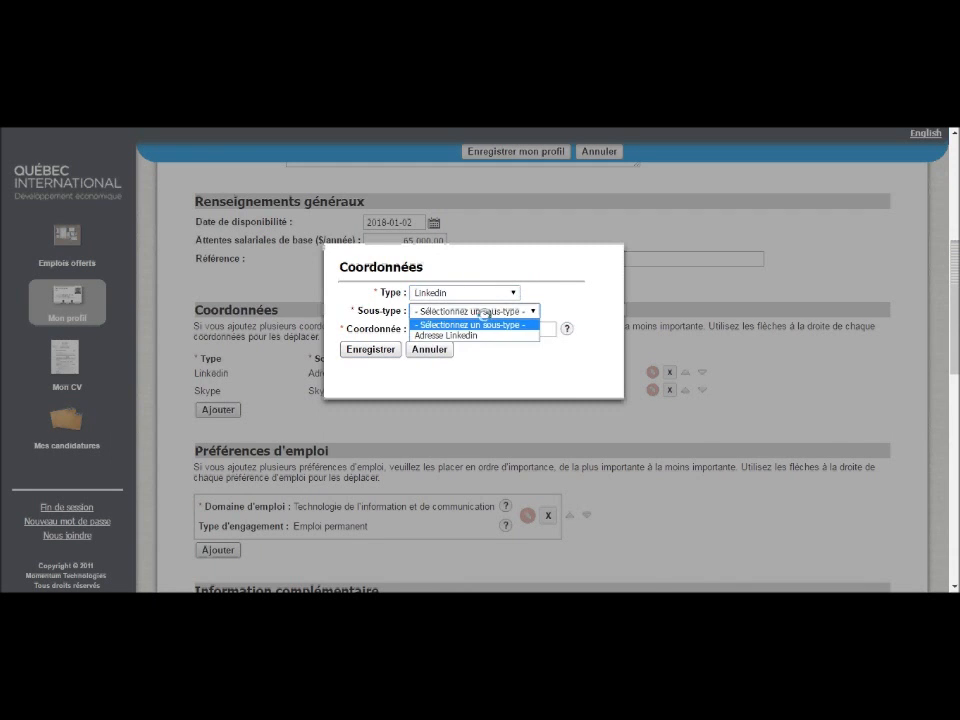
left_click(484, 332)
left_click(487, 326)
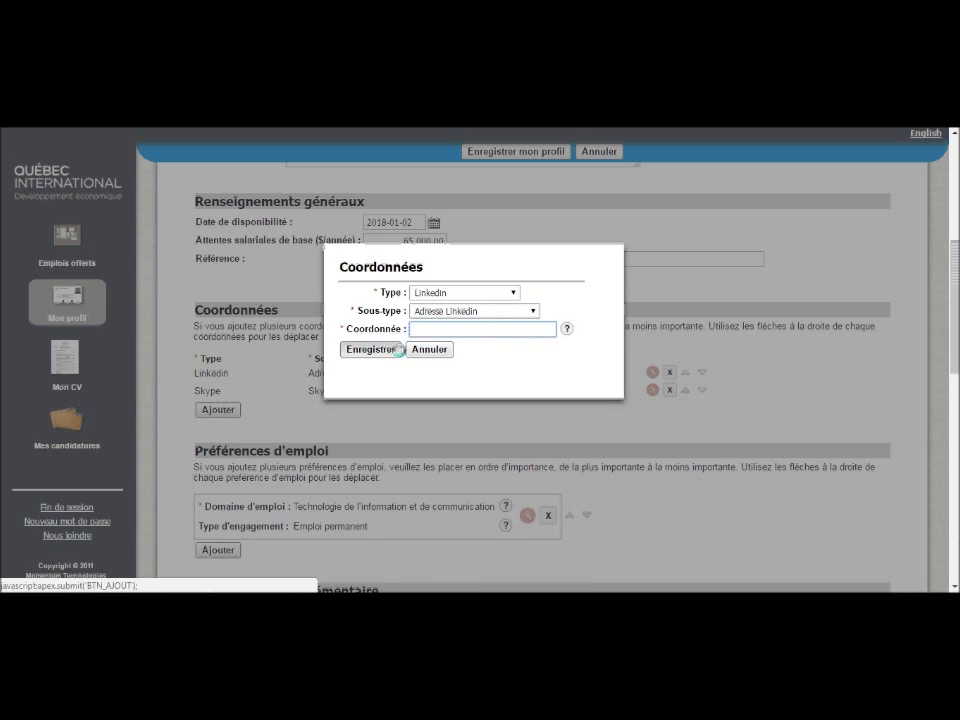
left_click(420, 349)
left_click_drag(314, 373, 482, 391)
Start a new job preference with domain Art, culture et divertissement and type Emploi permanent, and cancel it without saving
scroll(470, 390, "down", 1)
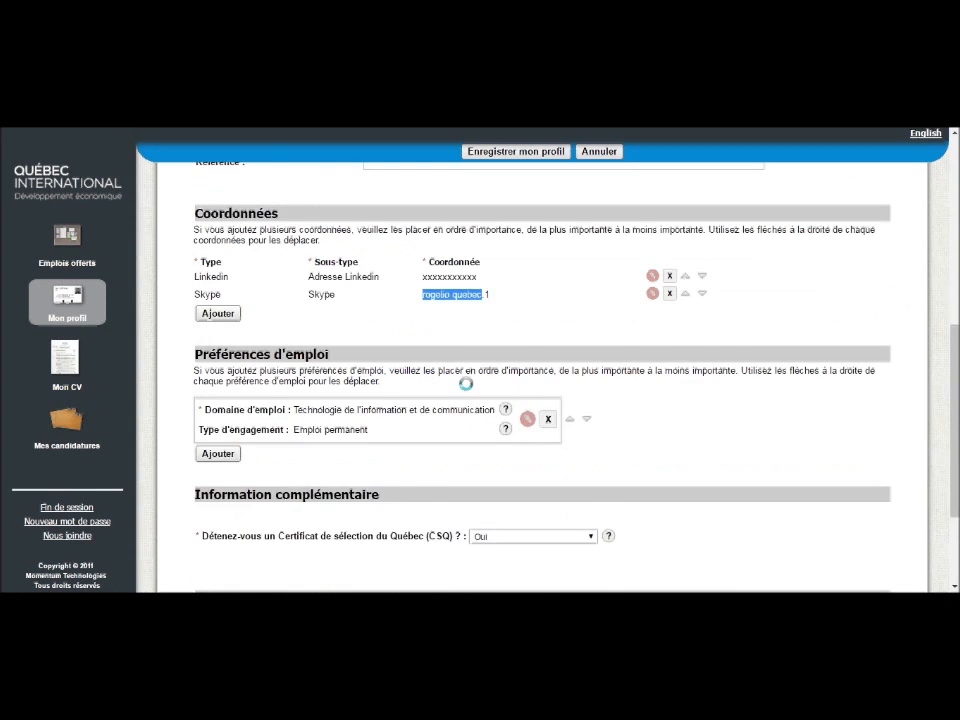
scroll(466, 383, "down", 1)
left_click(386, 315)
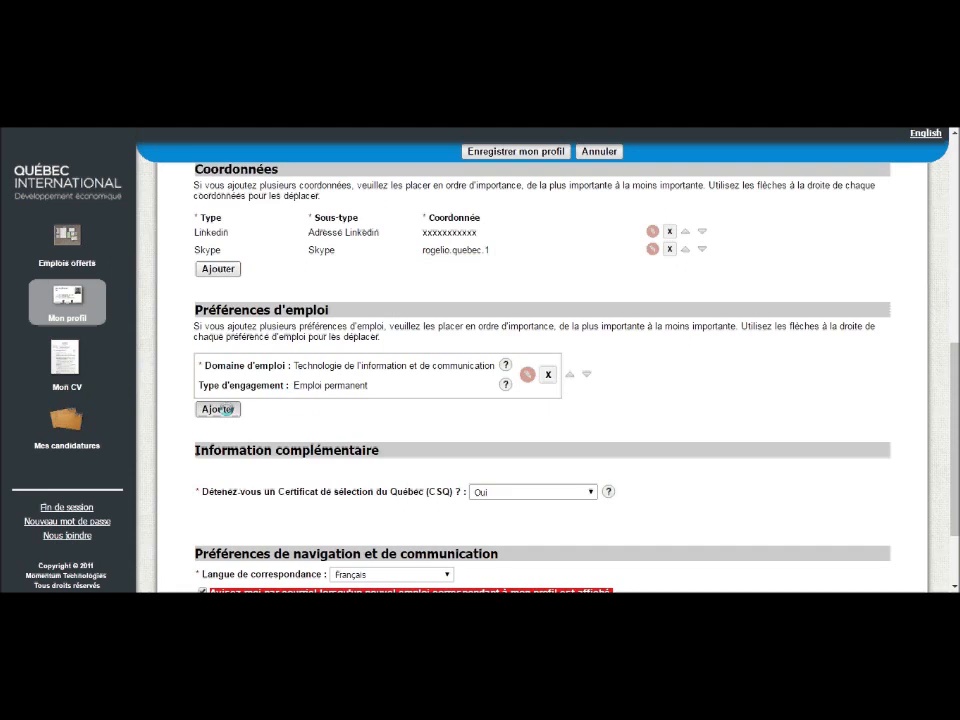
left_click(220, 409)
left_click(471, 293)
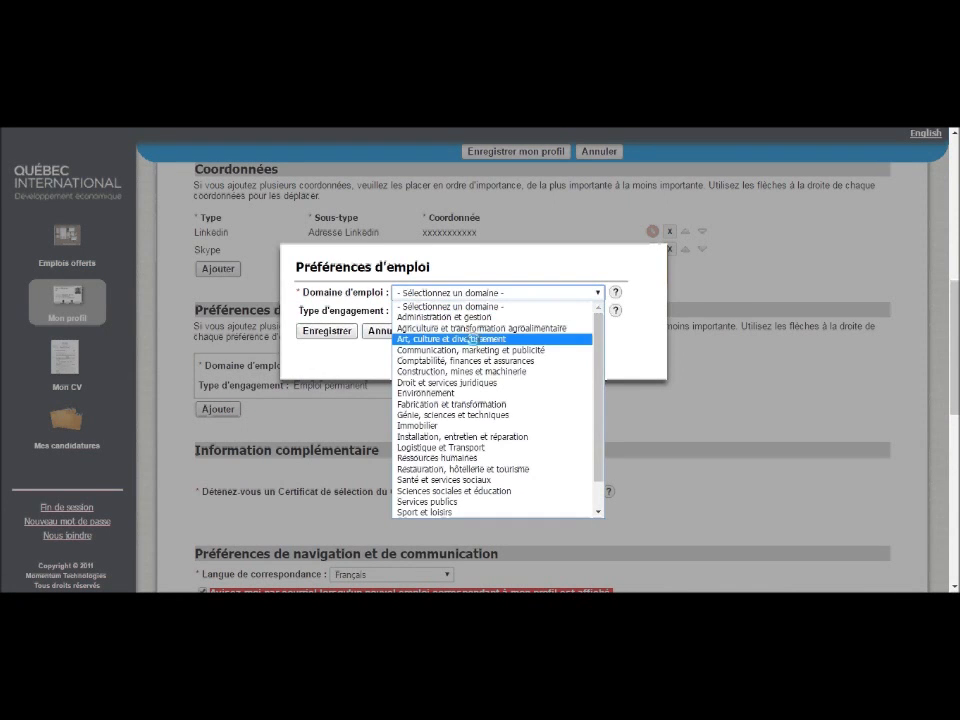
left_click(470, 339)
left_click(484, 310)
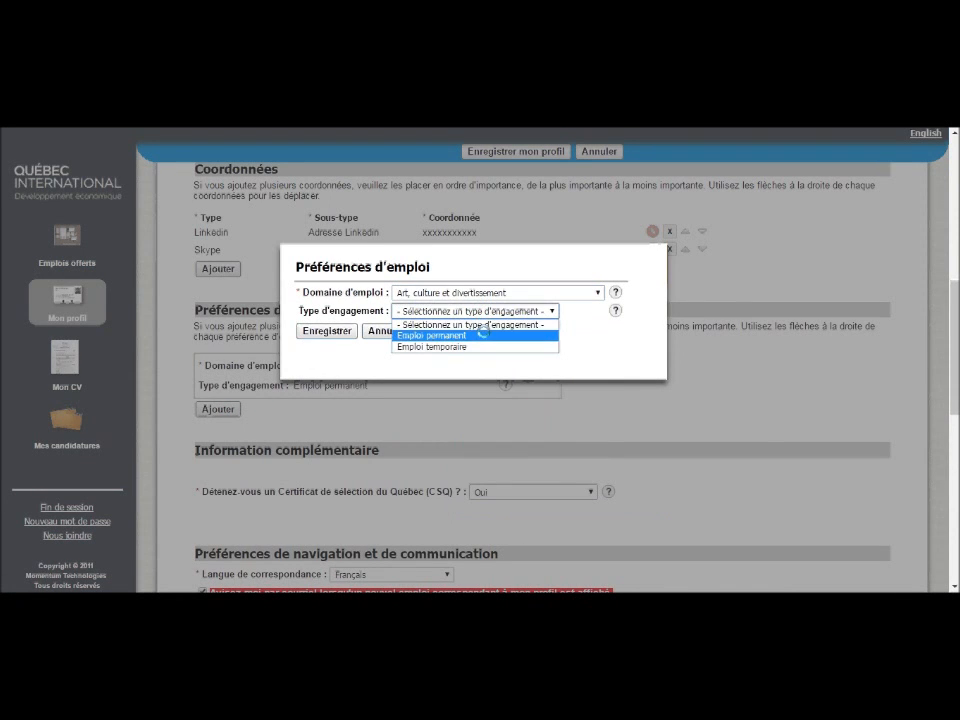
left_click(482, 334)
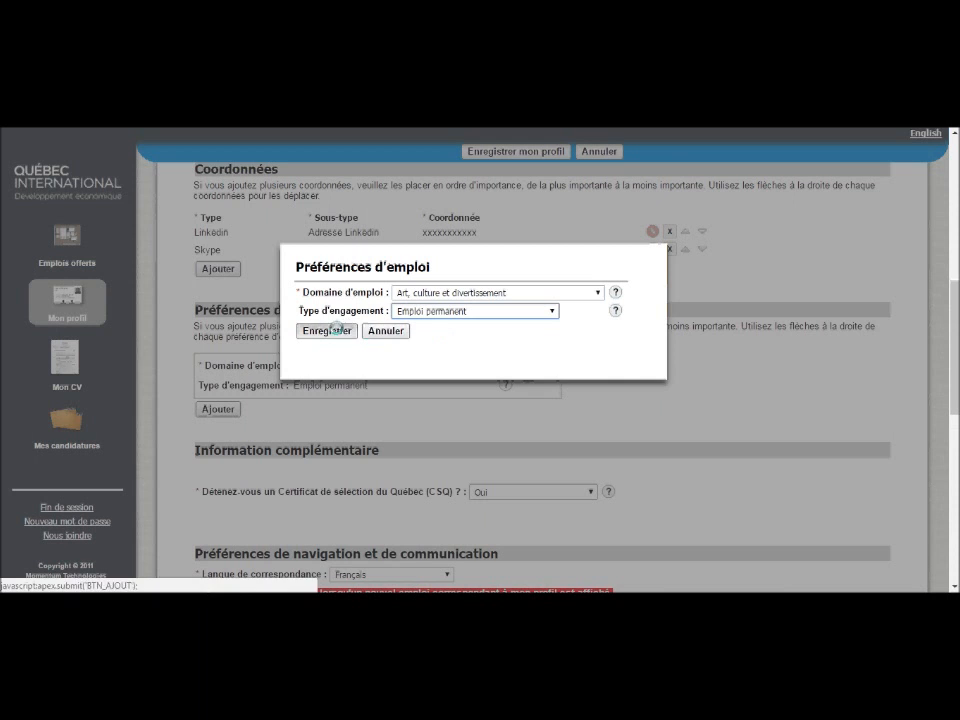
left_click(385, 330)
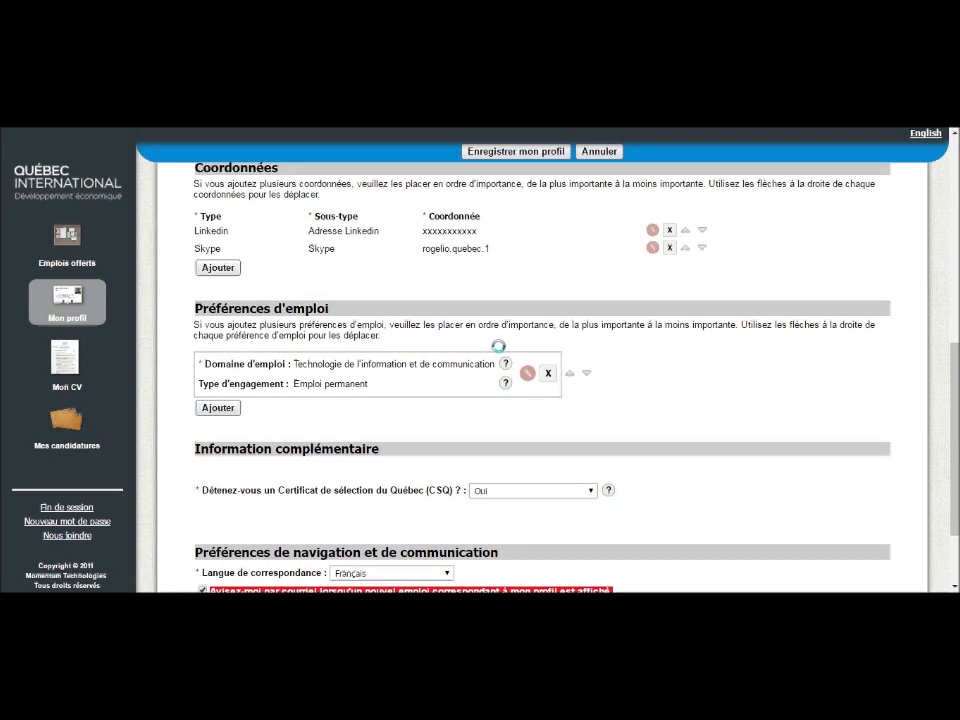
Review the answer choices for the Certificat de sélection du Québec (CSQ) question under Information complémentaire
scroll(498, 346, "down", 1)
left_click_drag(264, 379, 395, 372)
left_click(395, 372)
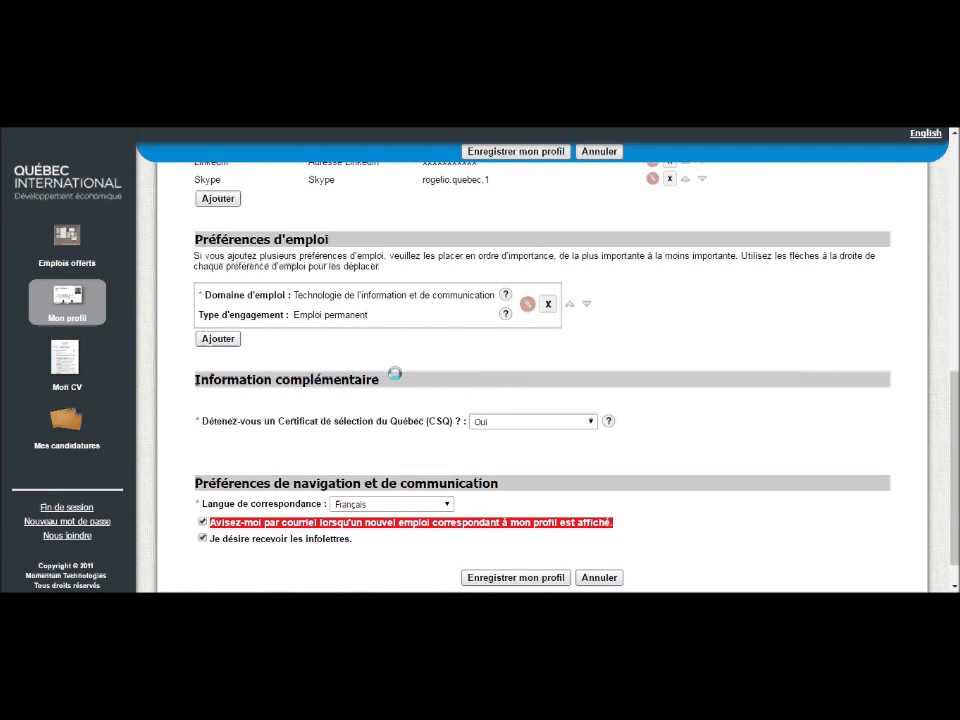
left_click(490, 419)
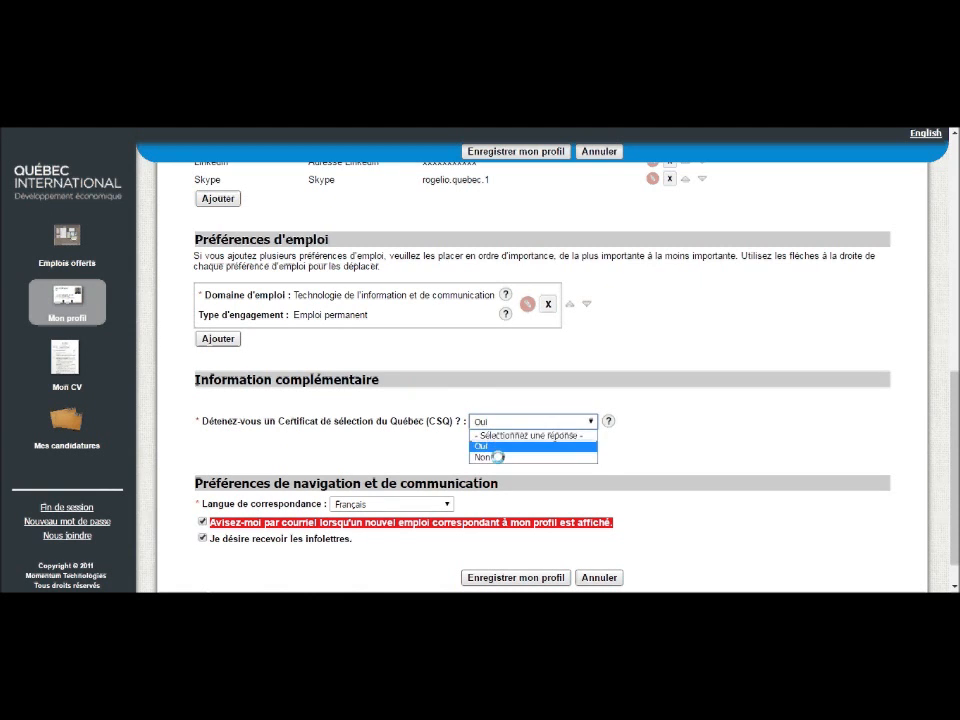
left_click(508, 393)
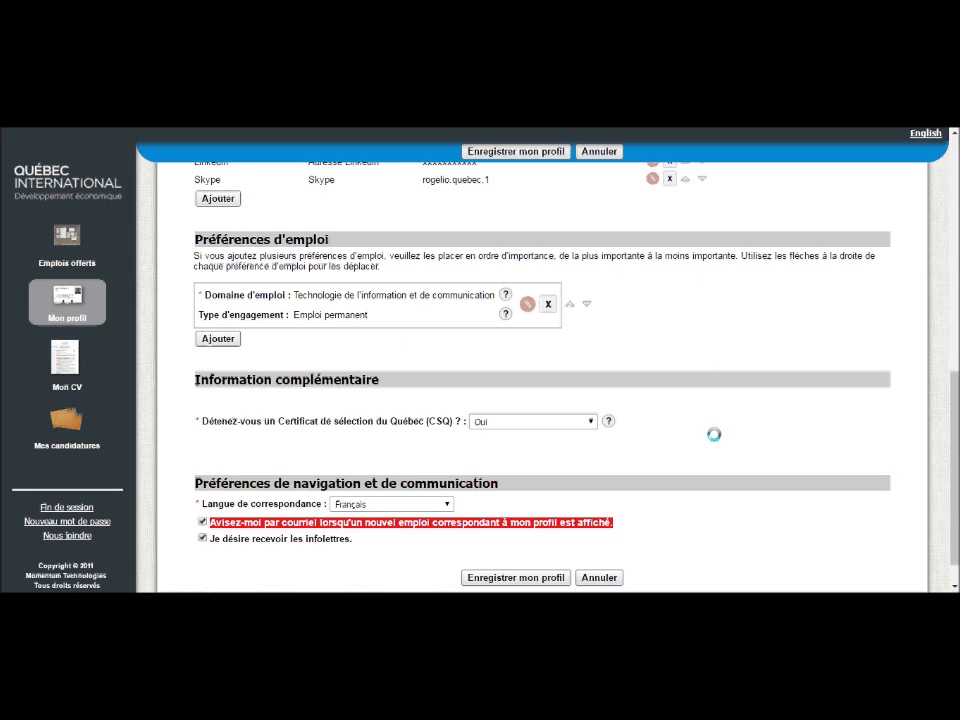
Check the available correspondence languages under Préférences de navigation et de communication and save the profile
scroll(714, 434, "down", 2)
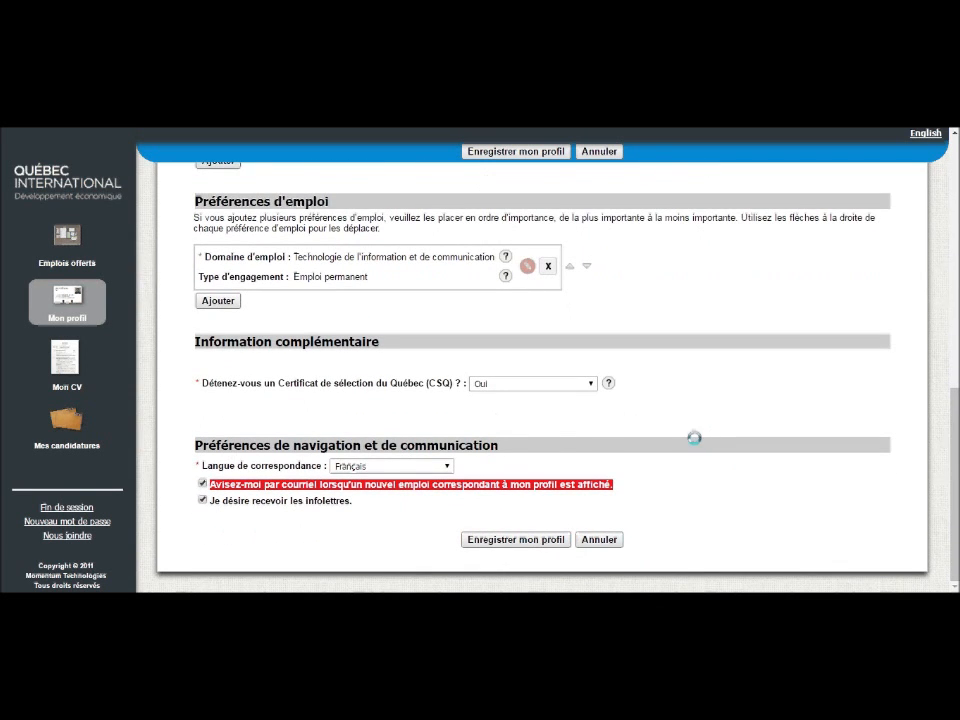
left_click(394, 462)
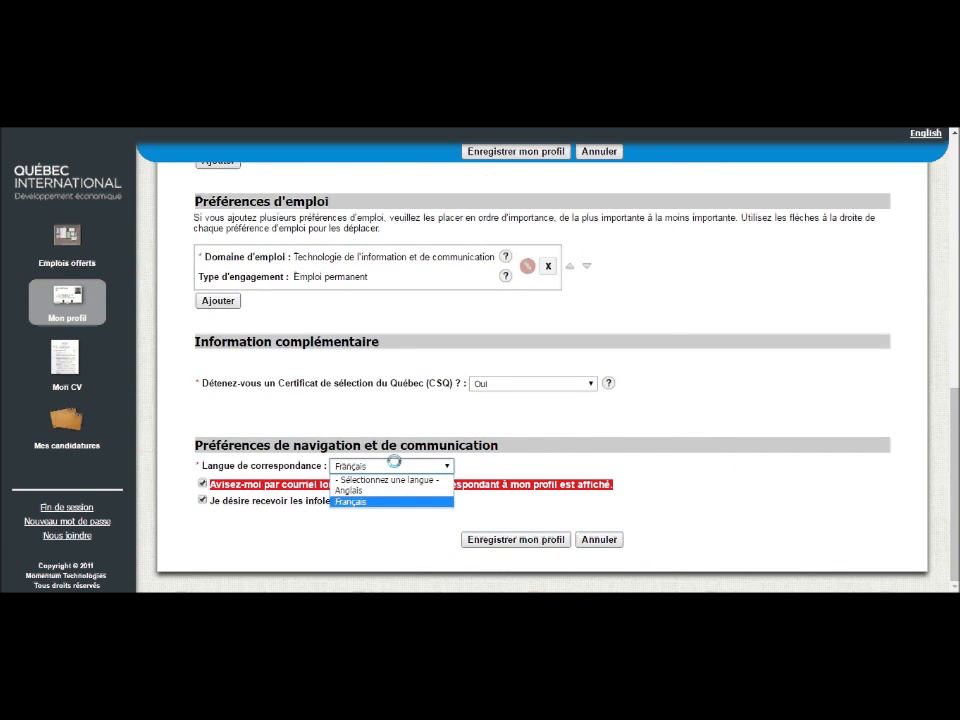
left_click(394, 462)
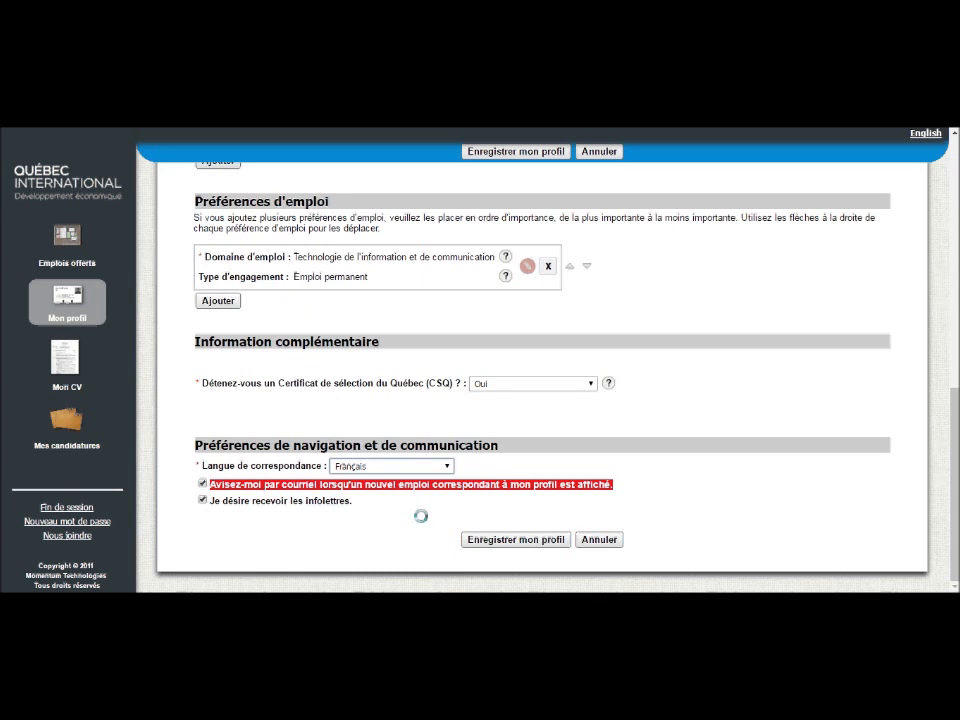
left_click(487, 539)
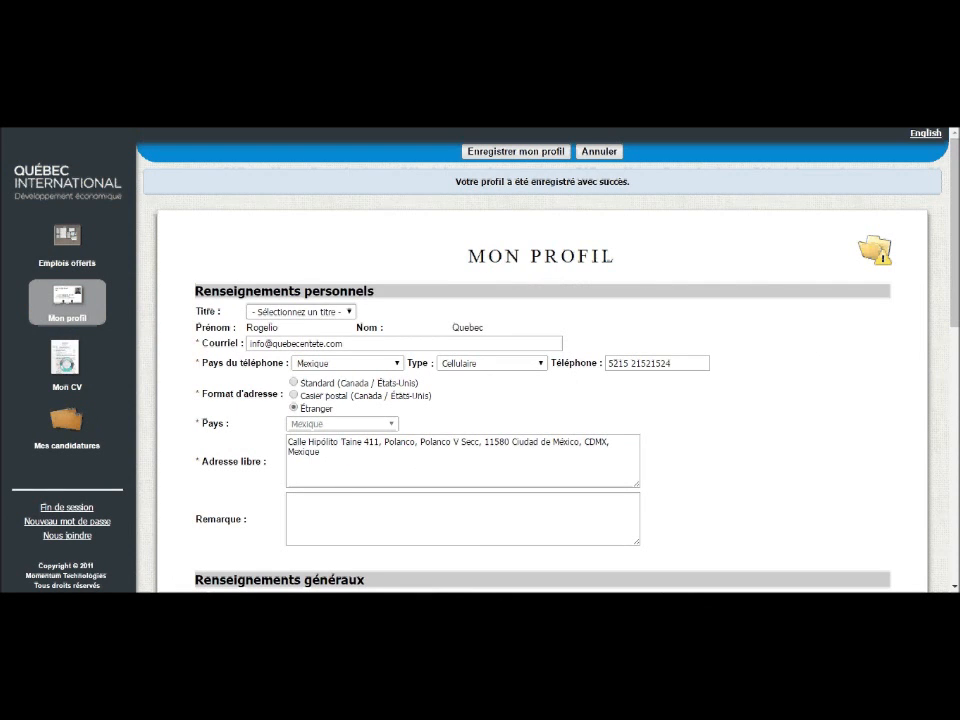
Start a Formation entry in Mon CV with level Diplôme d'études collégiales techniques - 3 ans and discipline Administration des affaires - Gestion des ressources humaines
left_click(67, 364)
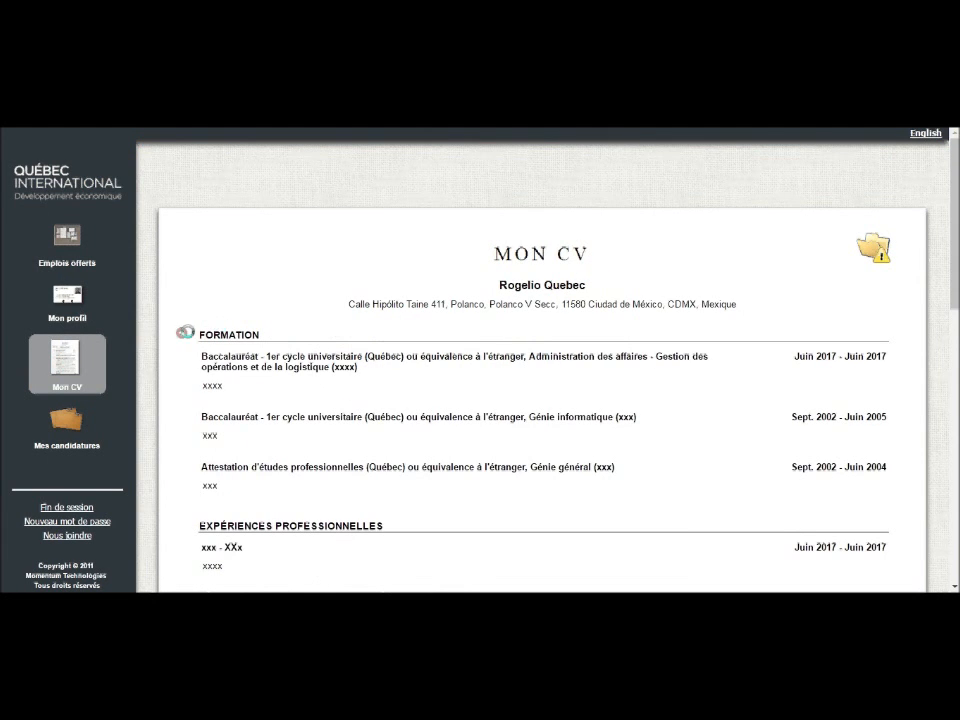
left_click(182, 332)
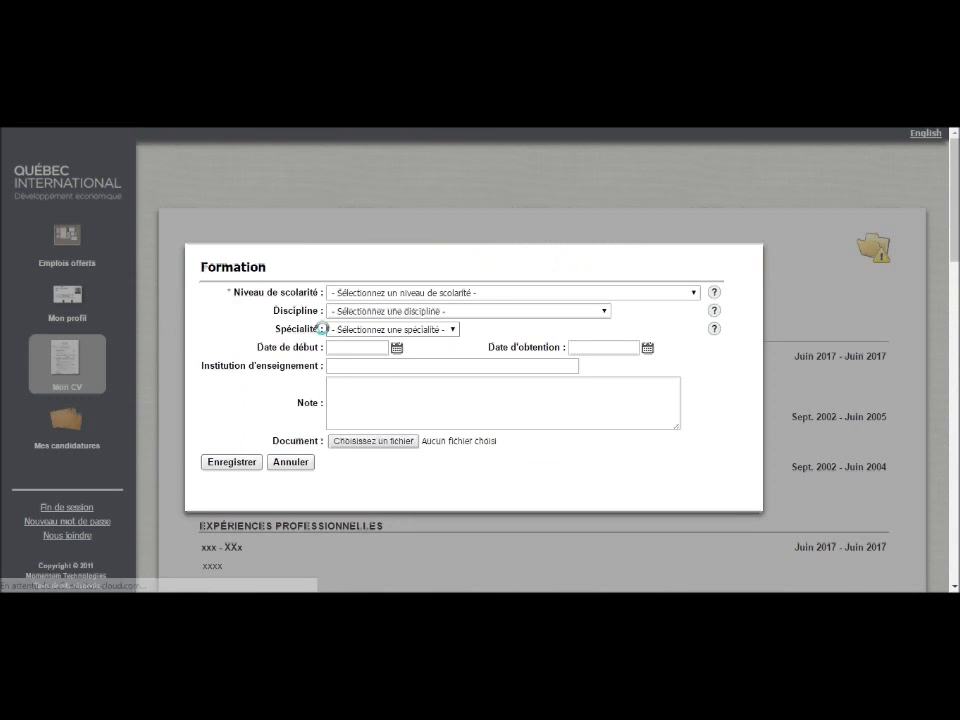
left_click(386, 292)
left_click(398, 350)
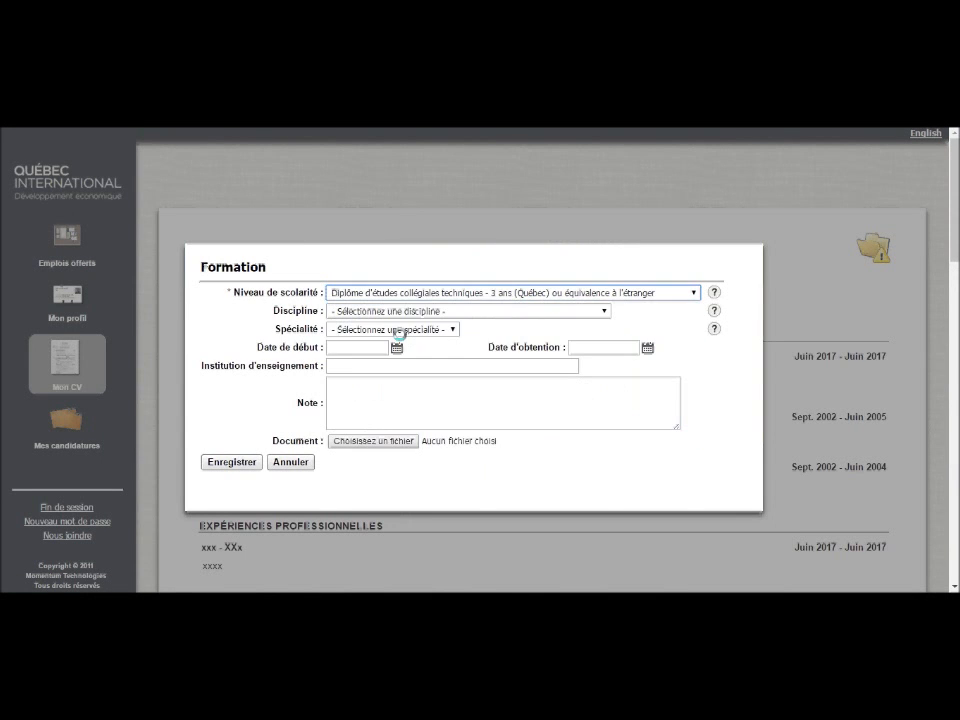
left_click(406, 311)
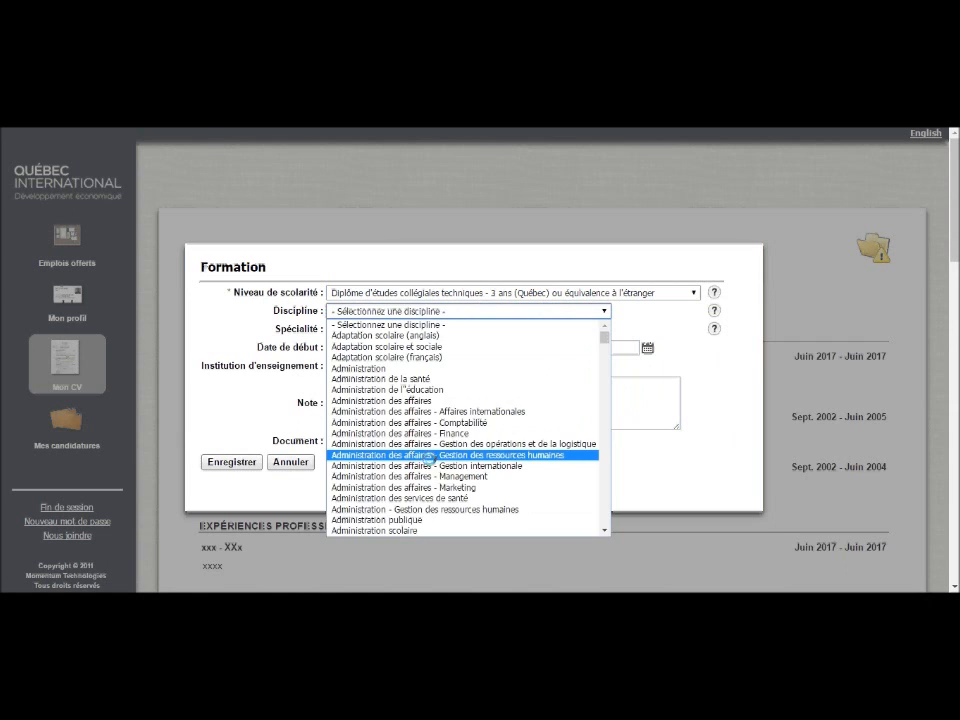
left_click(395, 454)
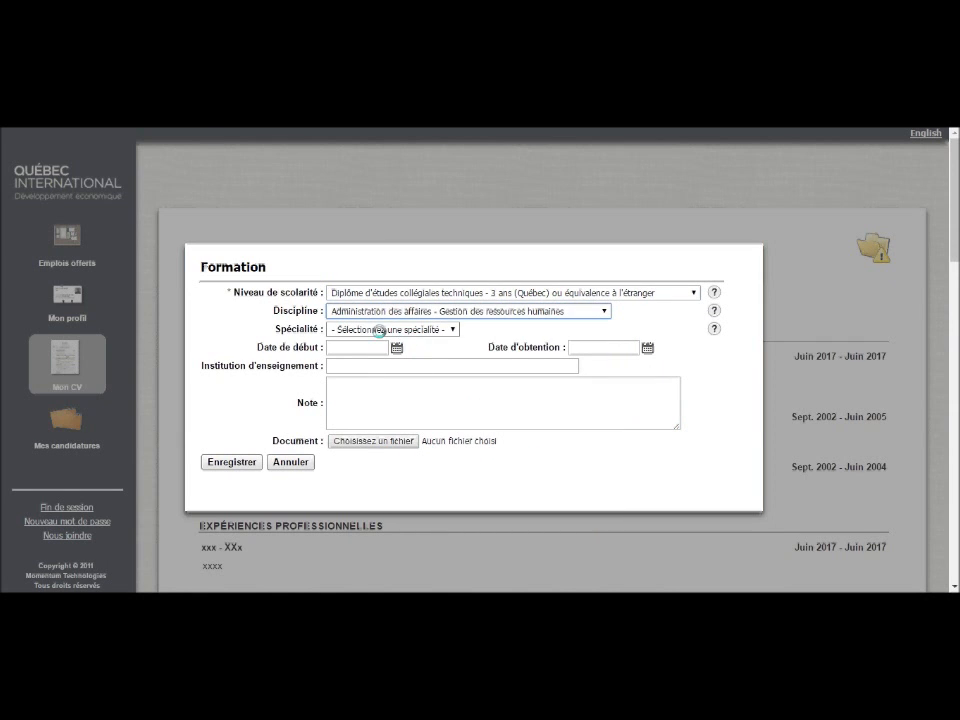
Set both the start date and the graduation date of the Formation entry to Juin 2017
left_click(364, 347)
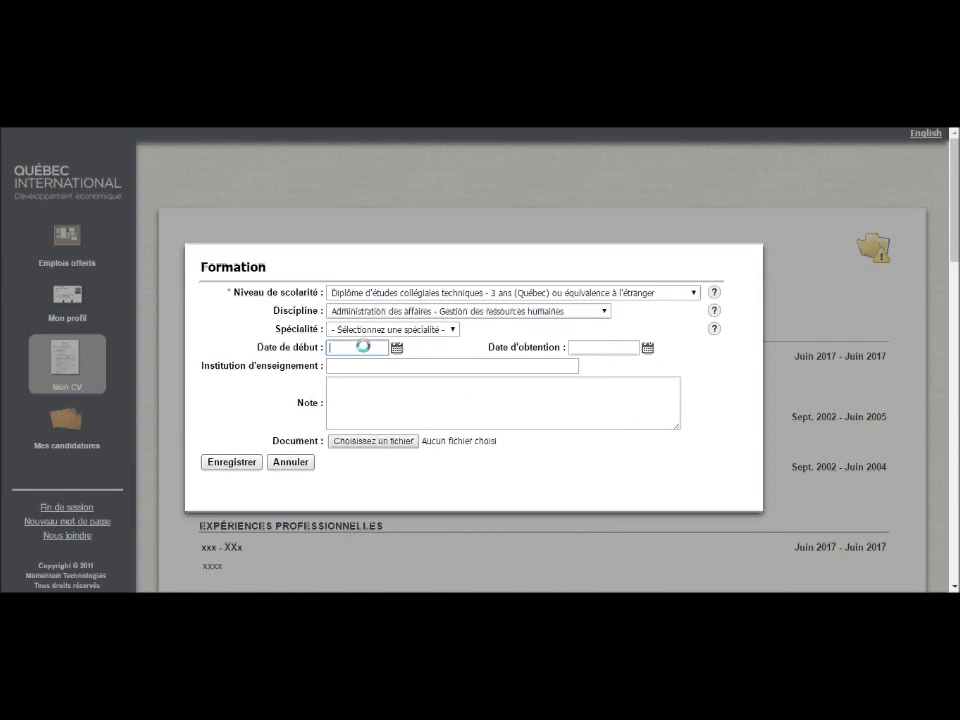
left_click(399, 347)
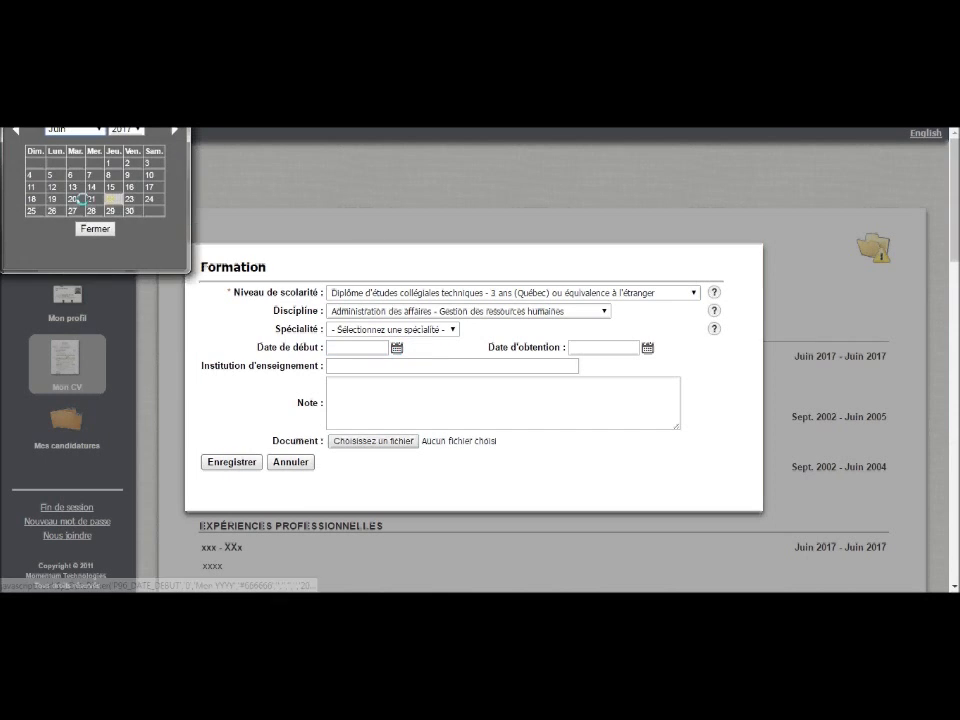
left_click(71, 195)
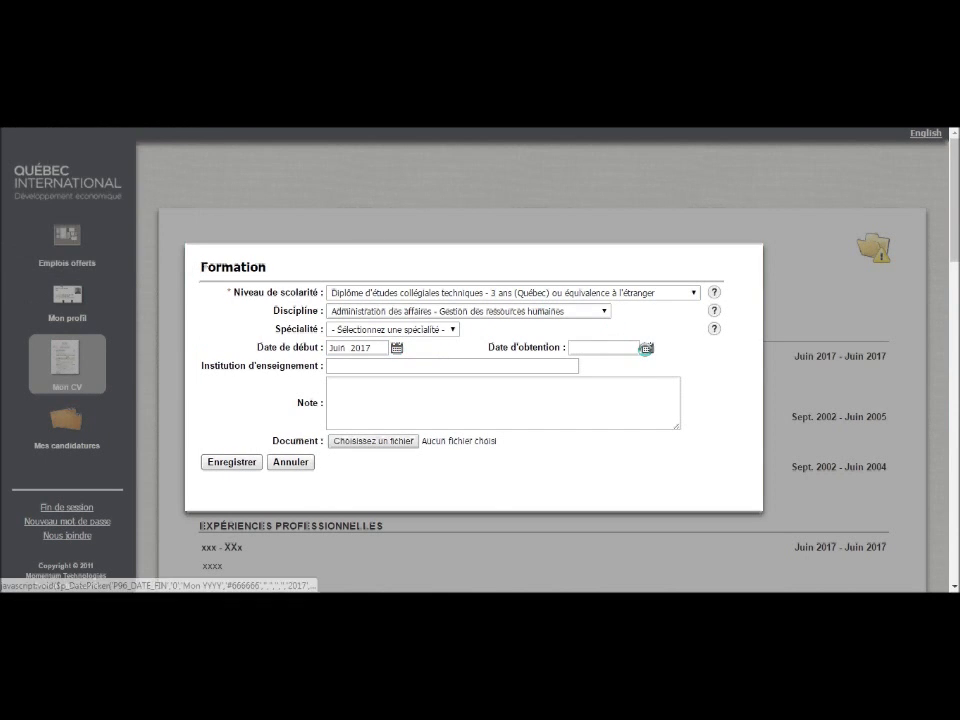
left_click(647, 347)
left_click(126, 163)
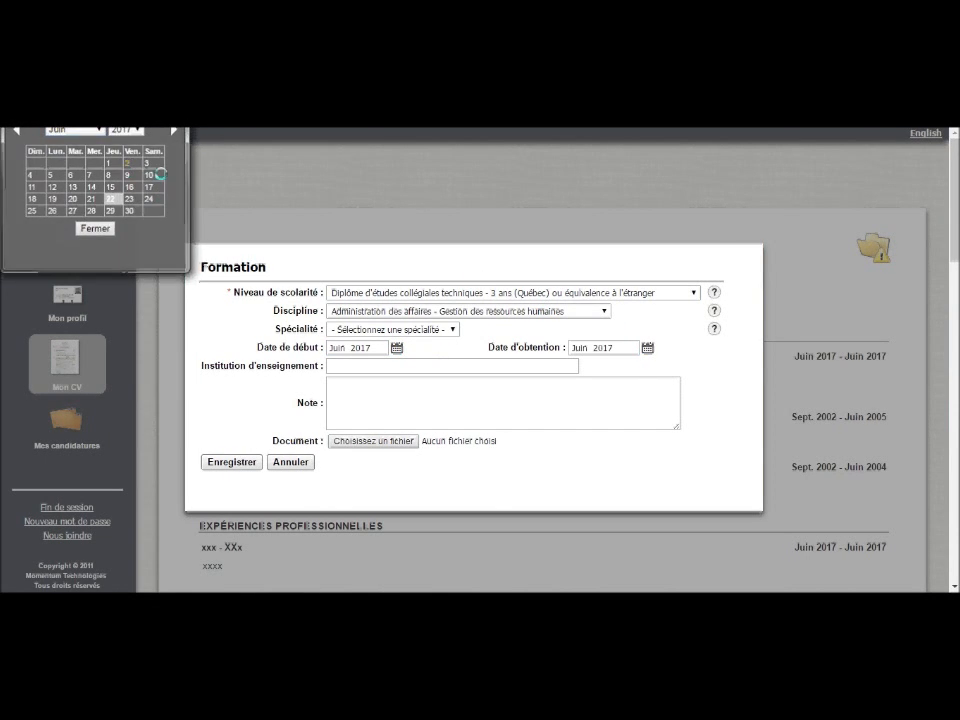
Enter xxxxx as the teaching institution and xxxx as the note, and save the Formation entry
left_click(358, 363)
type("xxxxx")
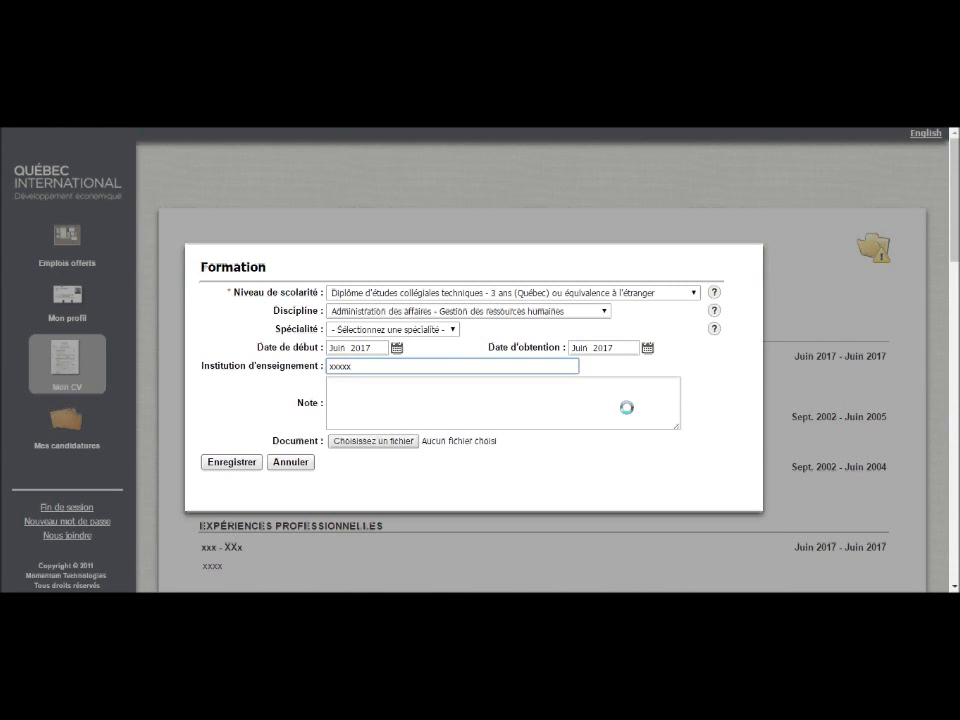
left_click(626, 407)
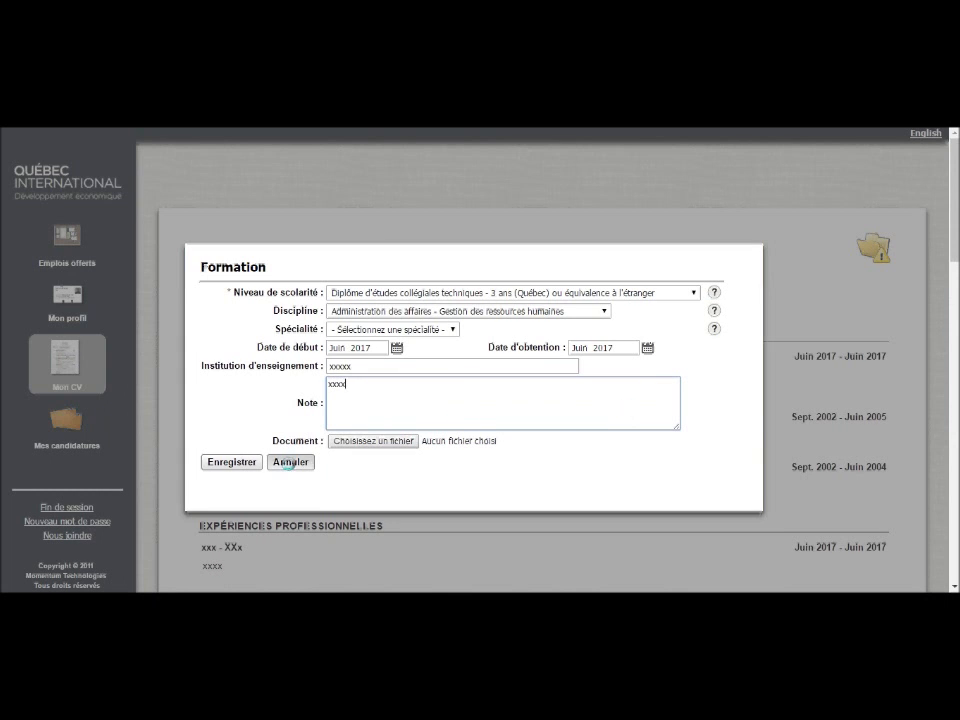
left_click(240, 463)
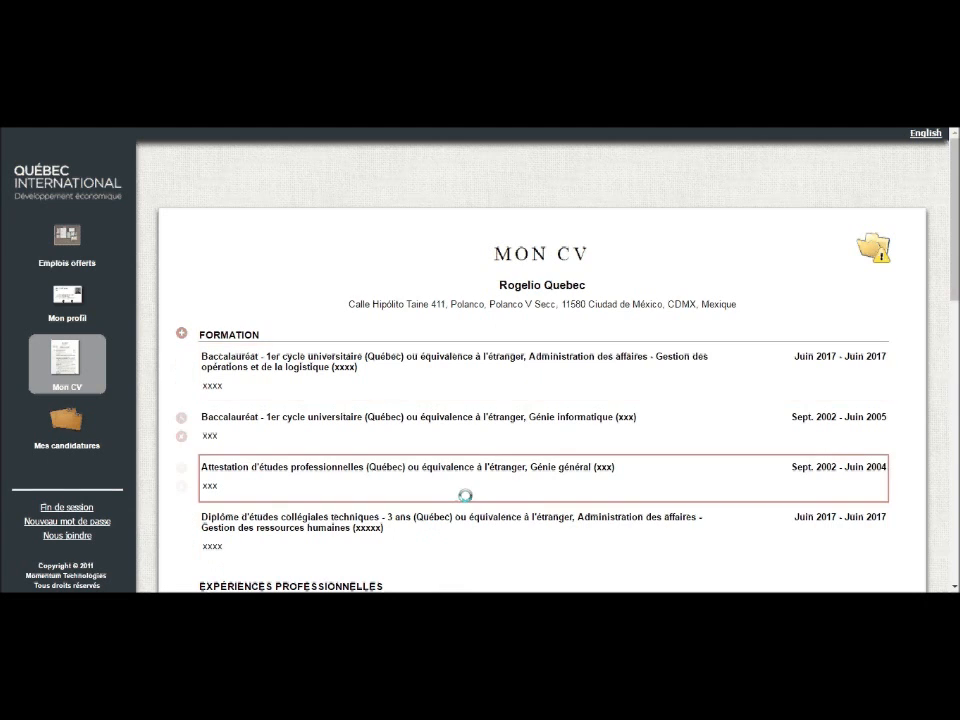
Start a new Expérience professionnelle entry with start date 2017-06-21 and end date 2033-06-23
left_click_drag(452, 528, 473, 368)
scroll(473, 368, "down", 3)
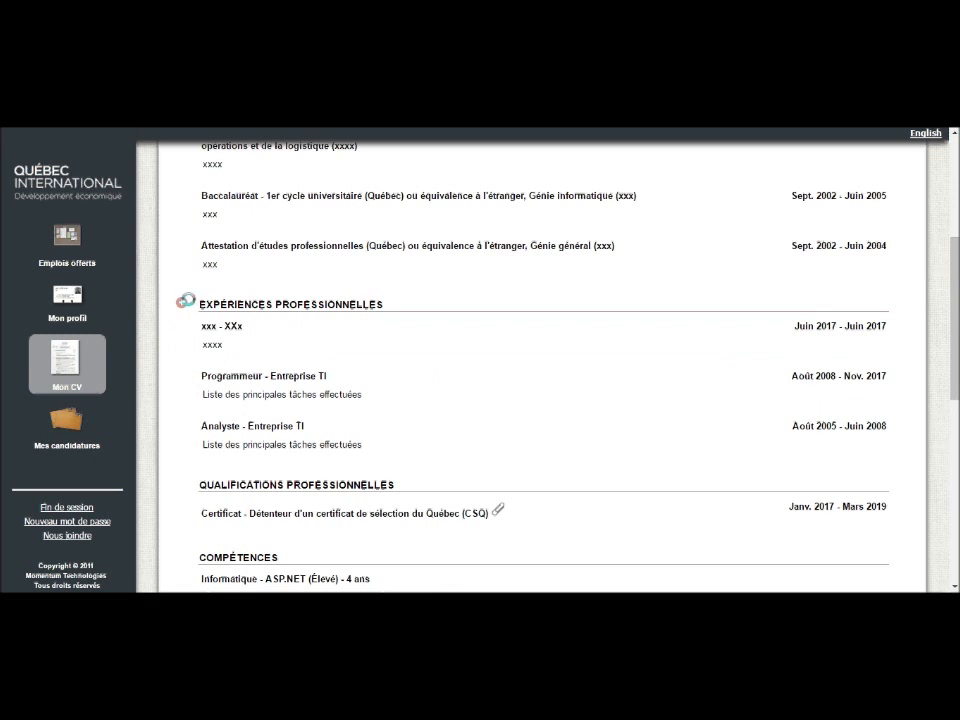
left_click(182, 302)
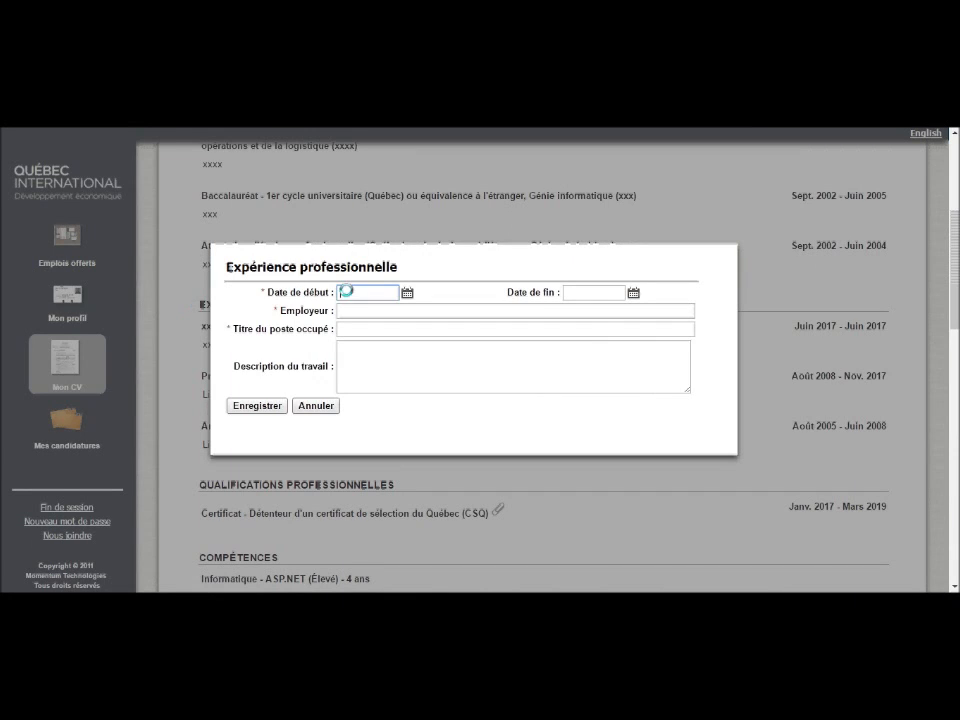
left_click(407, 292)
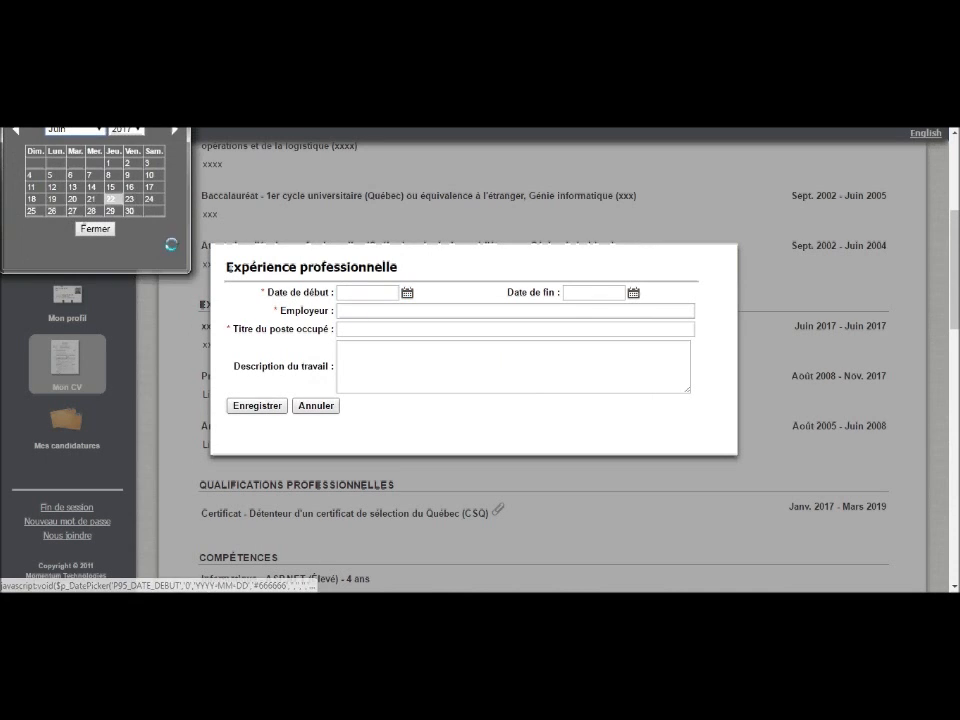
left_click(90, 198)
left_click(633, 292)
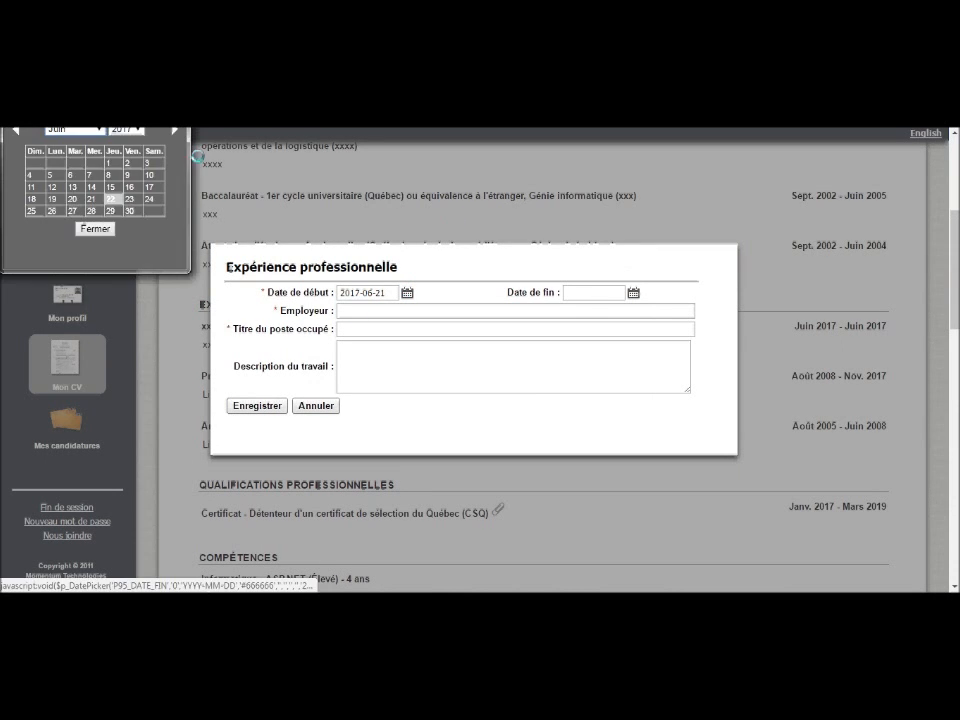
left_click(128, 133)
scroll(115, 250, "down", 6)
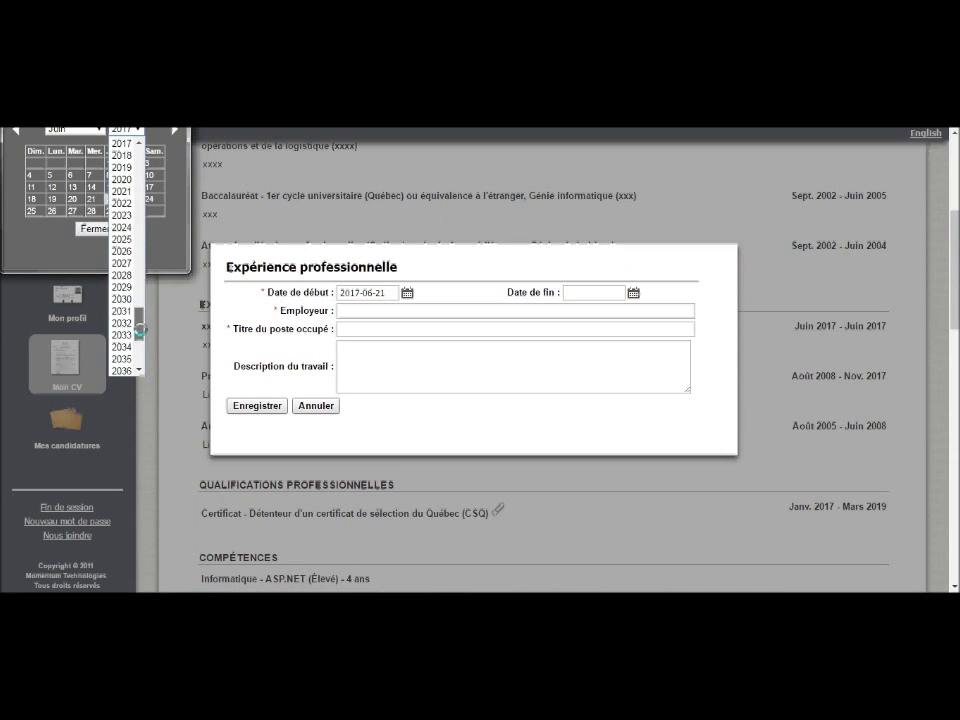
left_click(122, 336)
left_click(110, 199)
Enter employer XXXx, job title xxxx and work description xxxxx, and save the professional experience
left_click(354, 309)
type("XXXx")
left_click(381, 328)
type("xxxx")
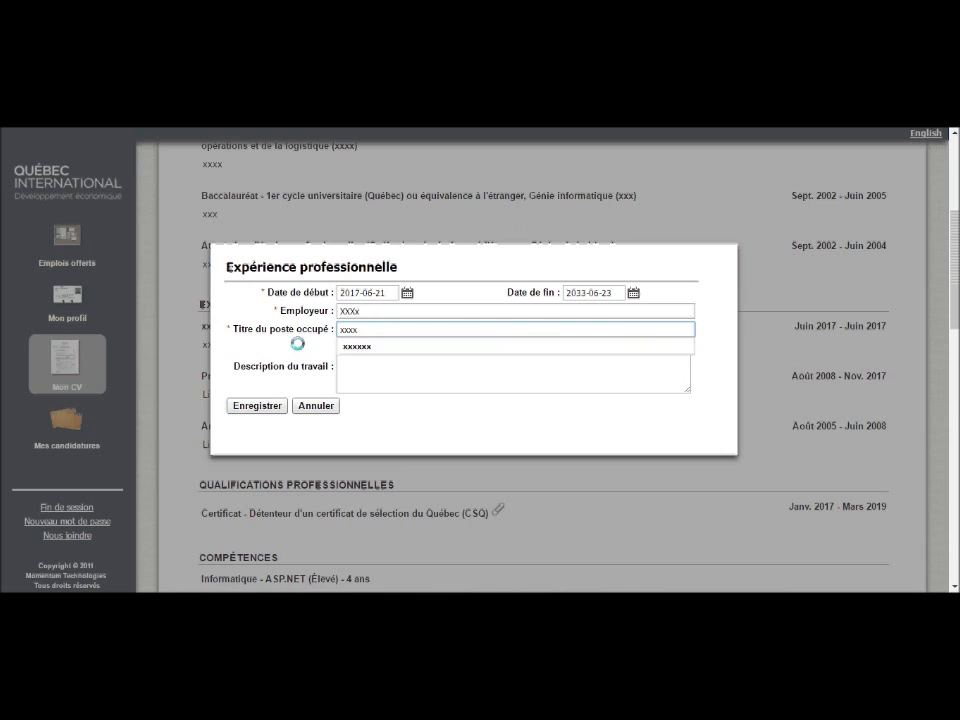
left_click(461, 361)
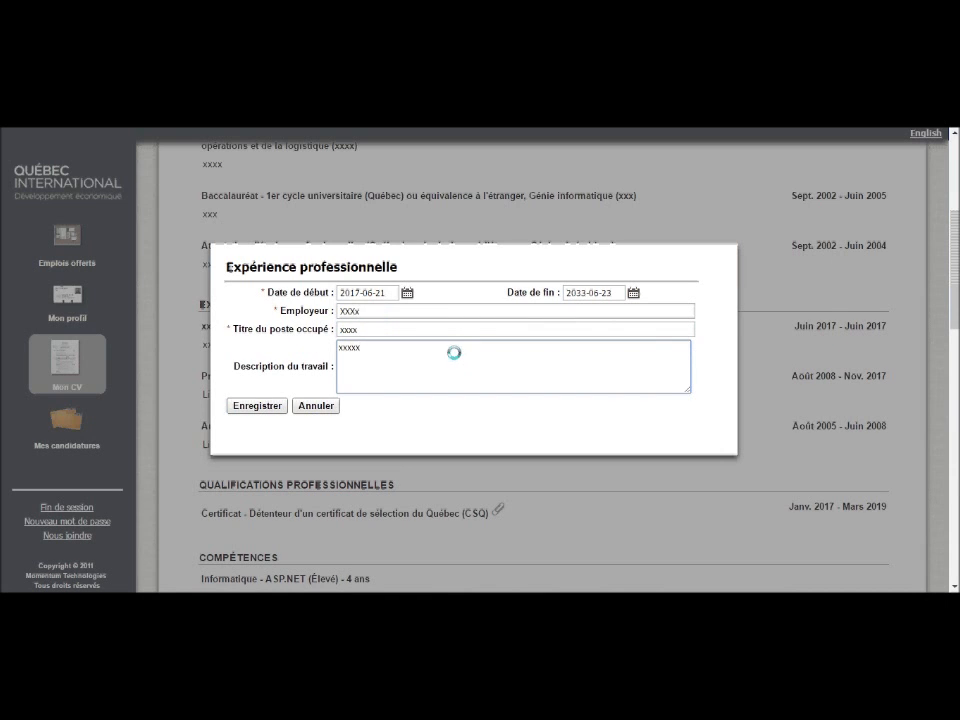
left_click(256, 405)
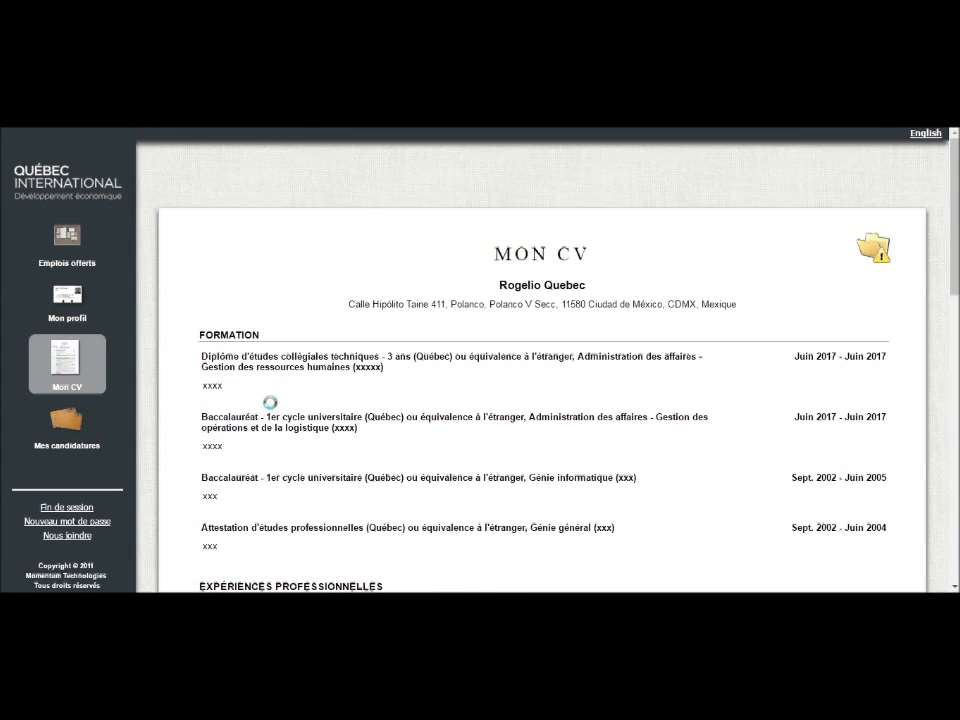
Open the Compétences list of the CV, review the mastery levels and years of experience, and save it
scroll(335, 366, "down", 3)
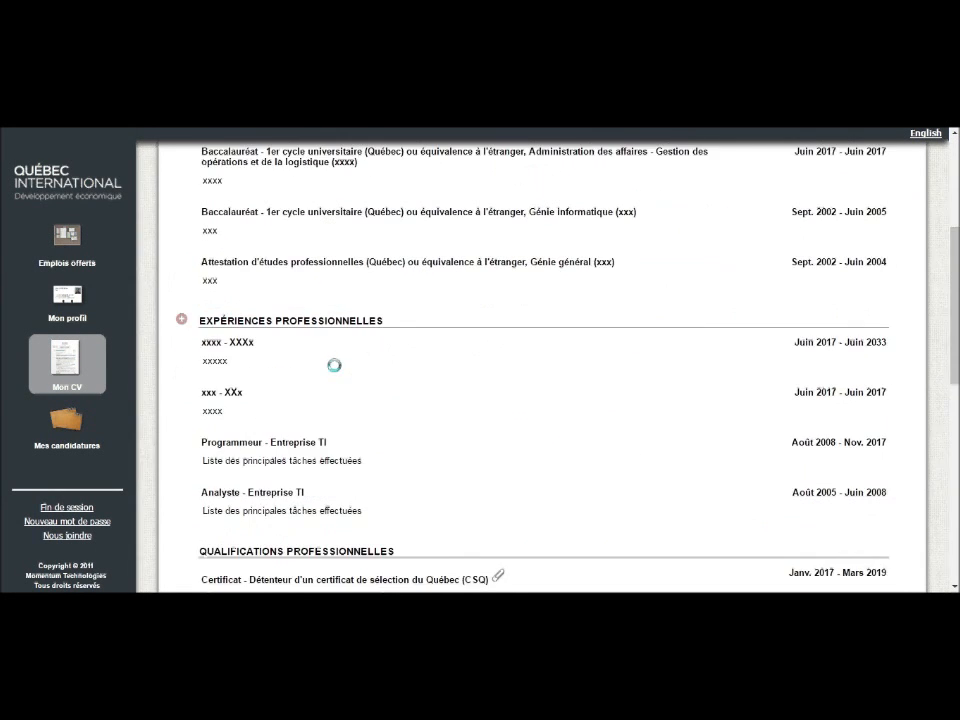
scroll(334, 365, "down", 4)
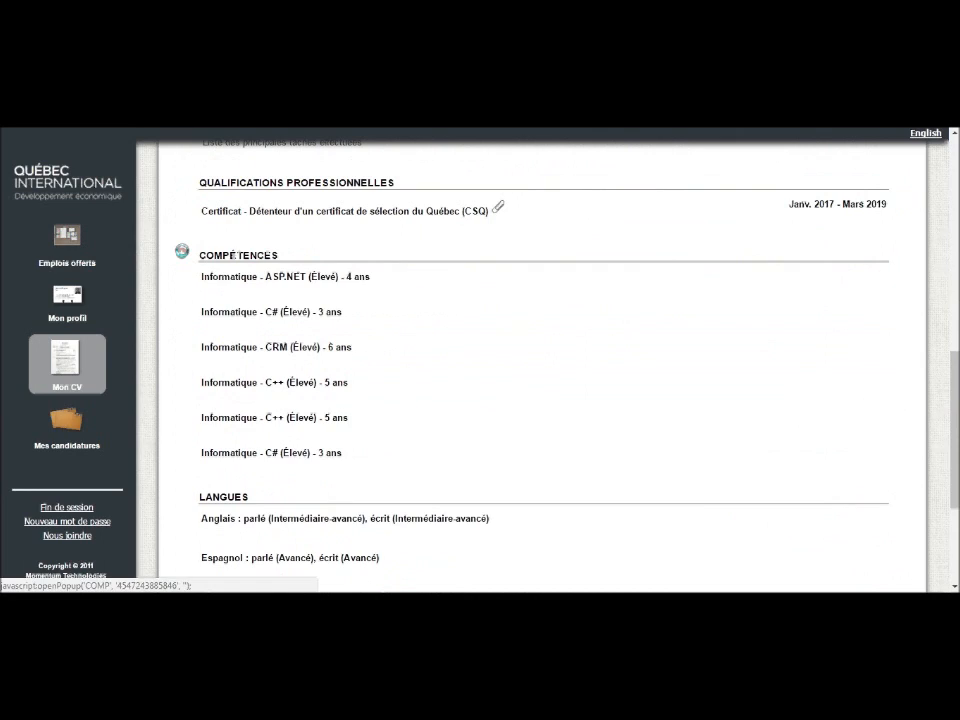
left_click(181, 251)
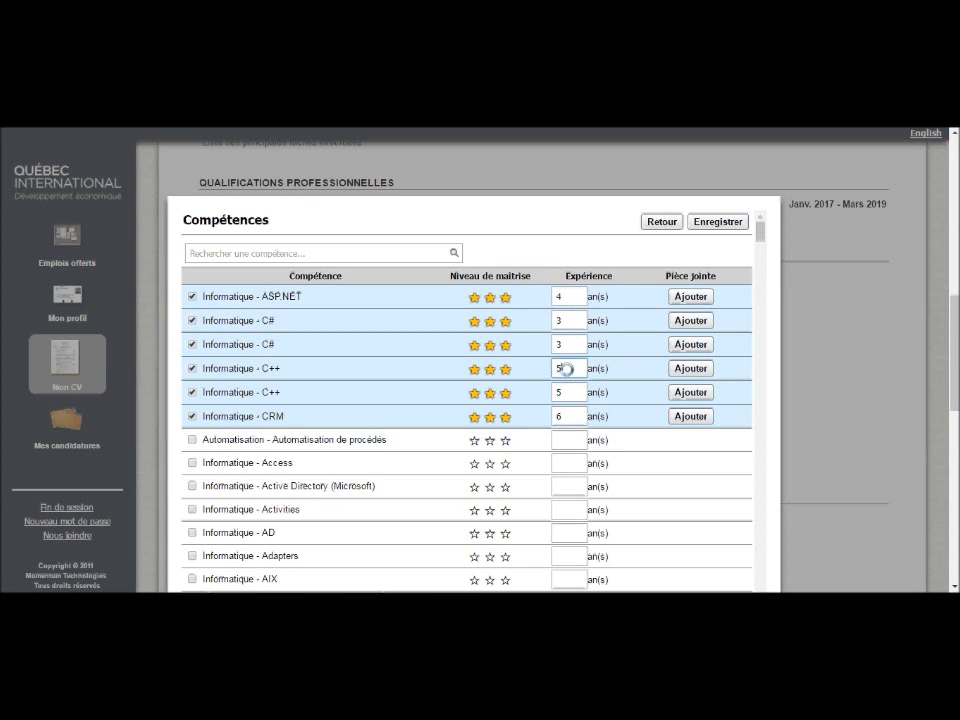
left_click(566, 416)
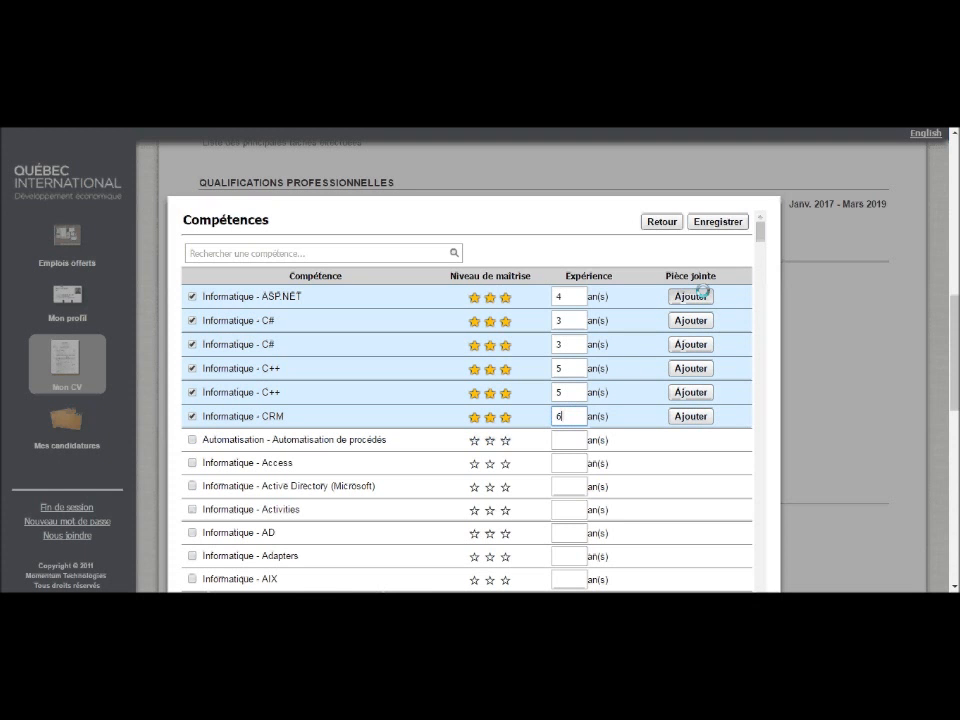
left_click(721, 222)
left_click(672, 246)
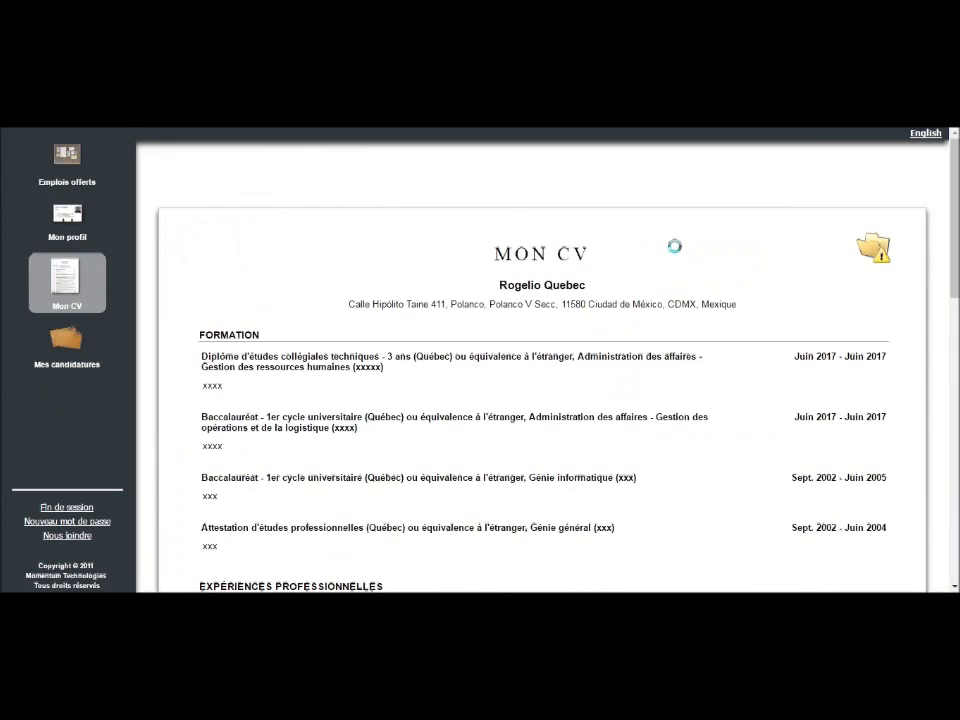
Open the Langues list of the CV, save the written and oral mastery levels, and return to the CV
scroll(668, 420, "down", 2)
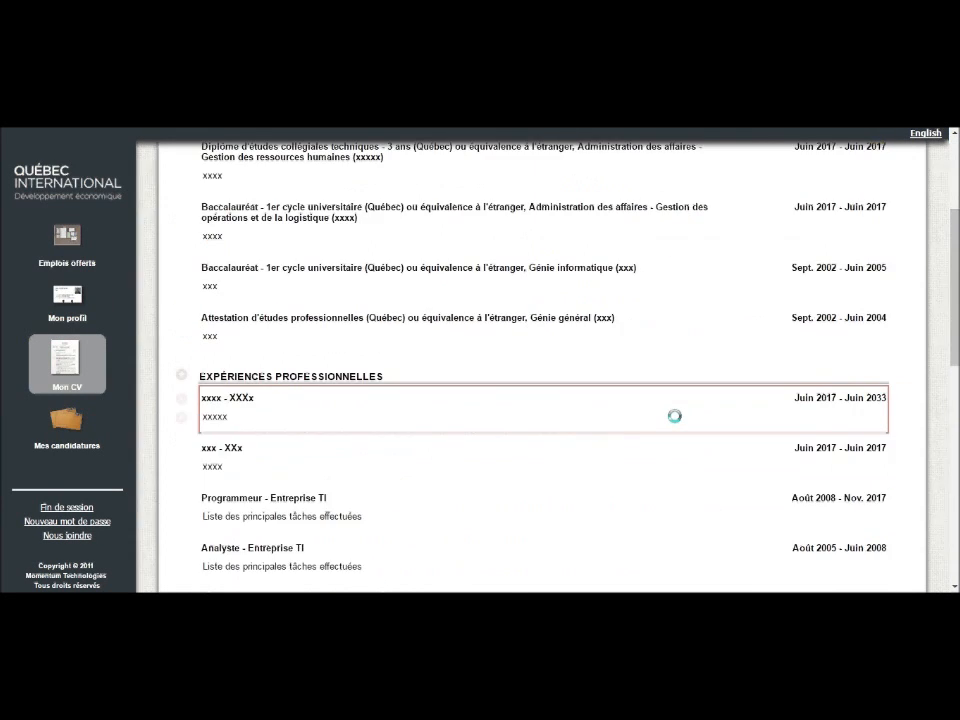
scroll(674, 415, "down", 5)
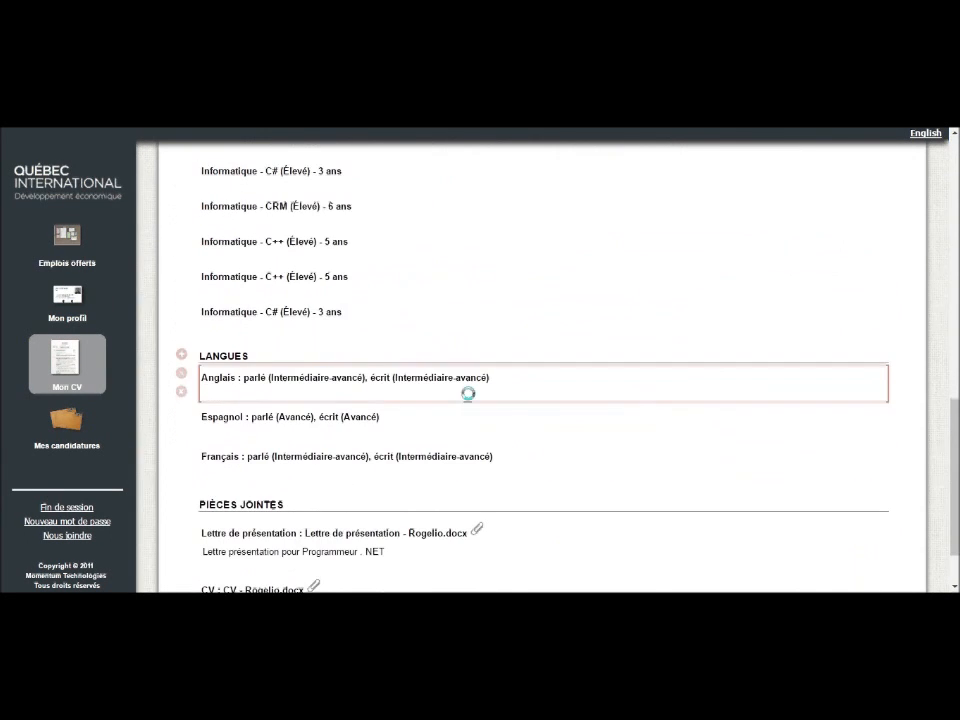
left_click(180, 354)
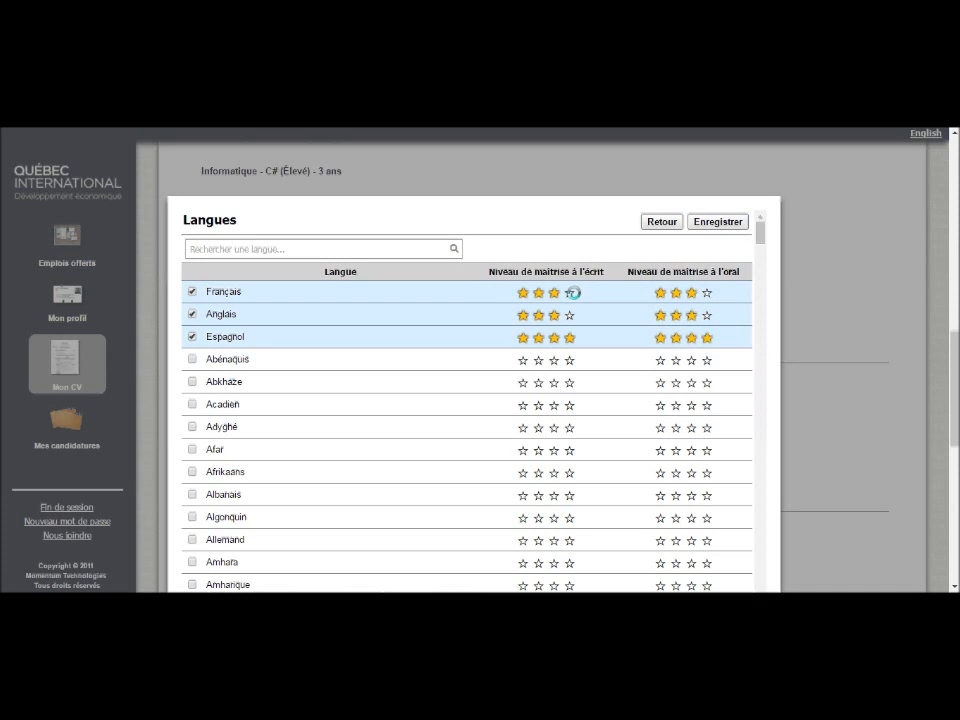
left_click(709, 223)
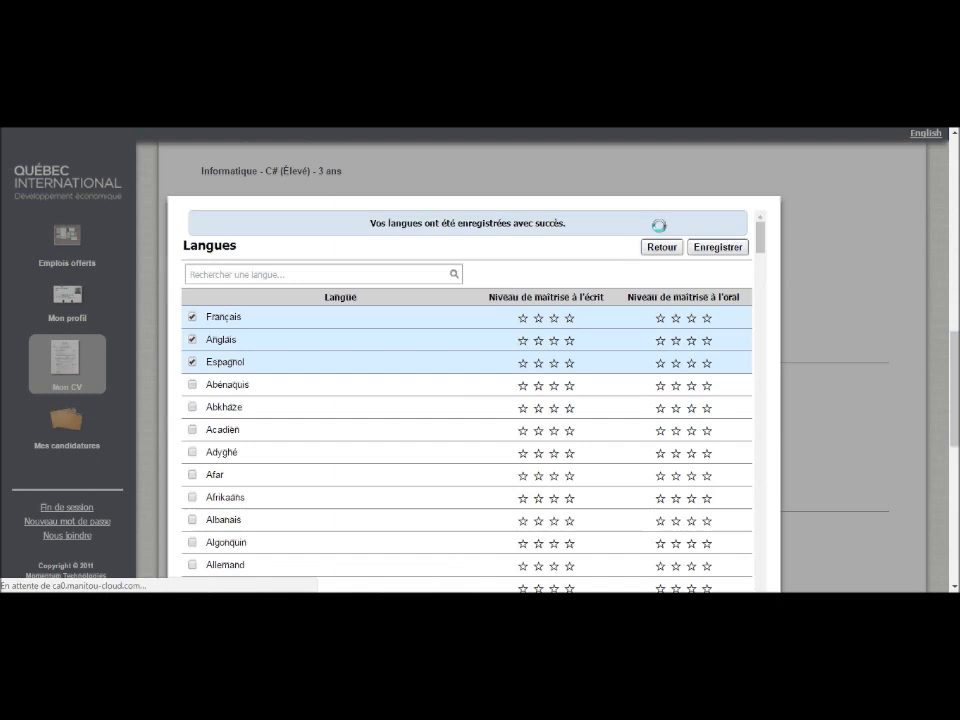
left_click(656, 248)
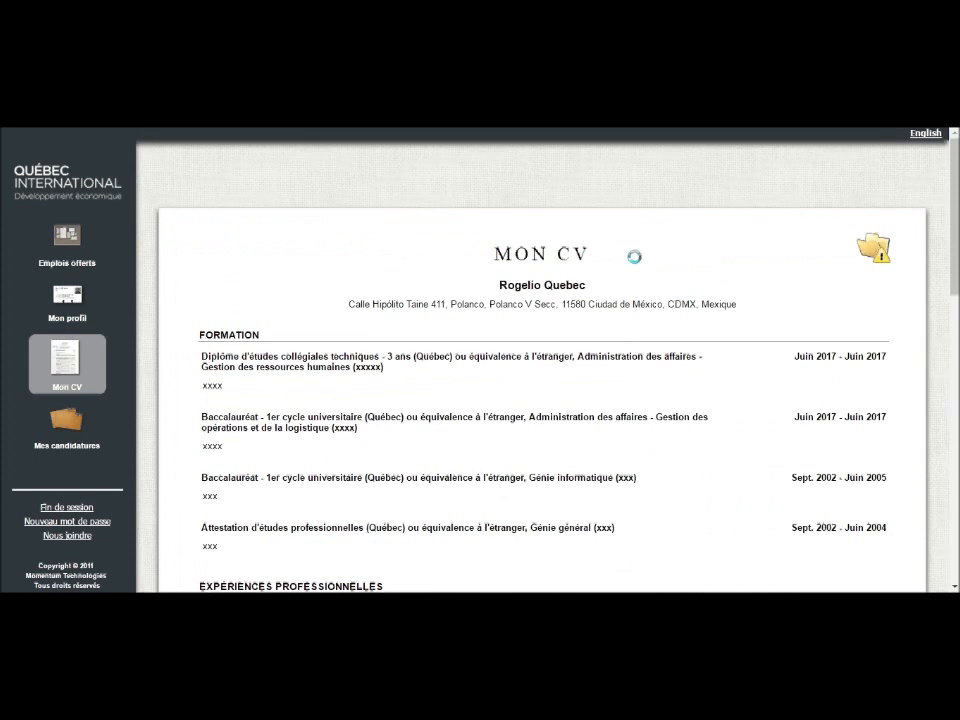
scroll(560, 326, "down", 4)
scroll(560, 326, "down", 7)
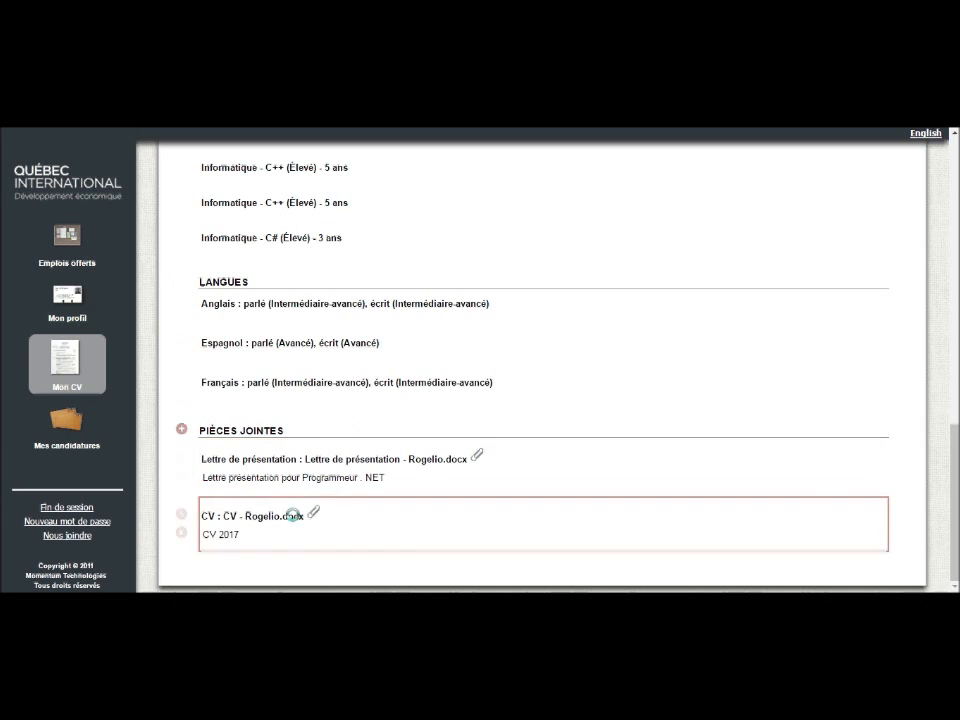
left_click(182, 429)
left_click(440, 292)
left_click(432, 337)
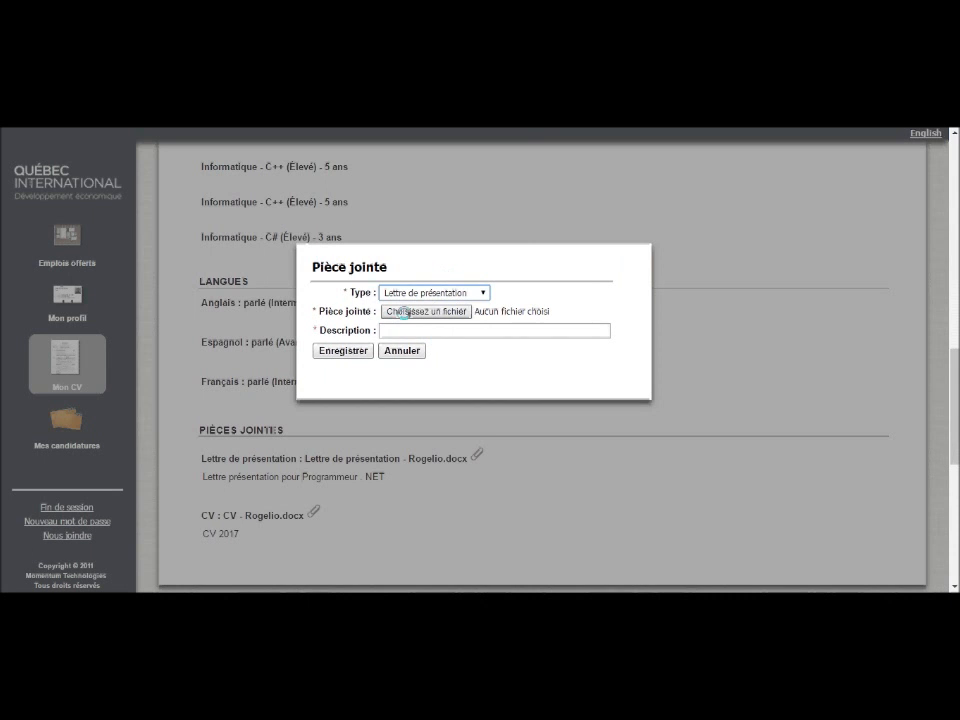
left_click(487, 365)
left_click(406, 328)
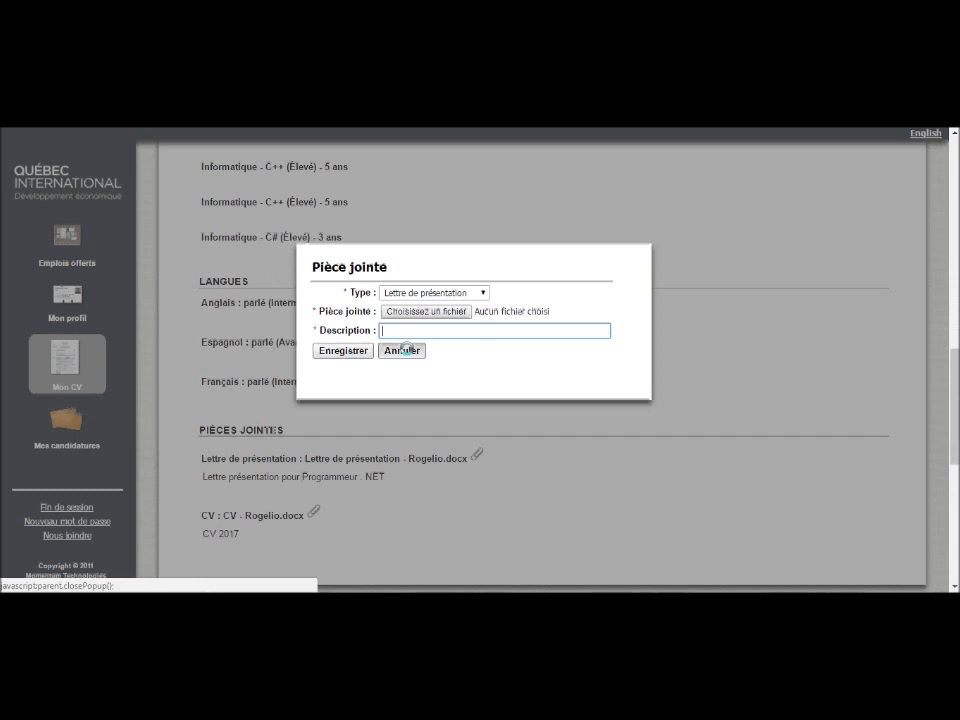
left_click(400, 350)
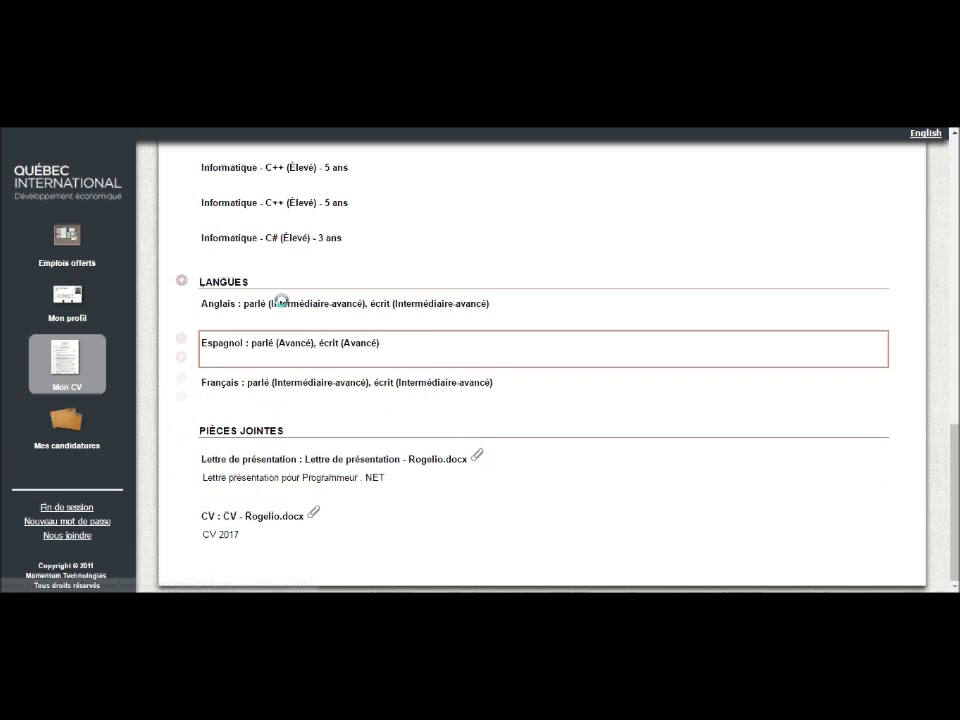
Switch to the Québec en tête site and open the Offres d'emploi page of its Travailler section
left_click(66, 240)
scroll(505, 368, "down", 5)
scroll(519, 387, "up", 5)
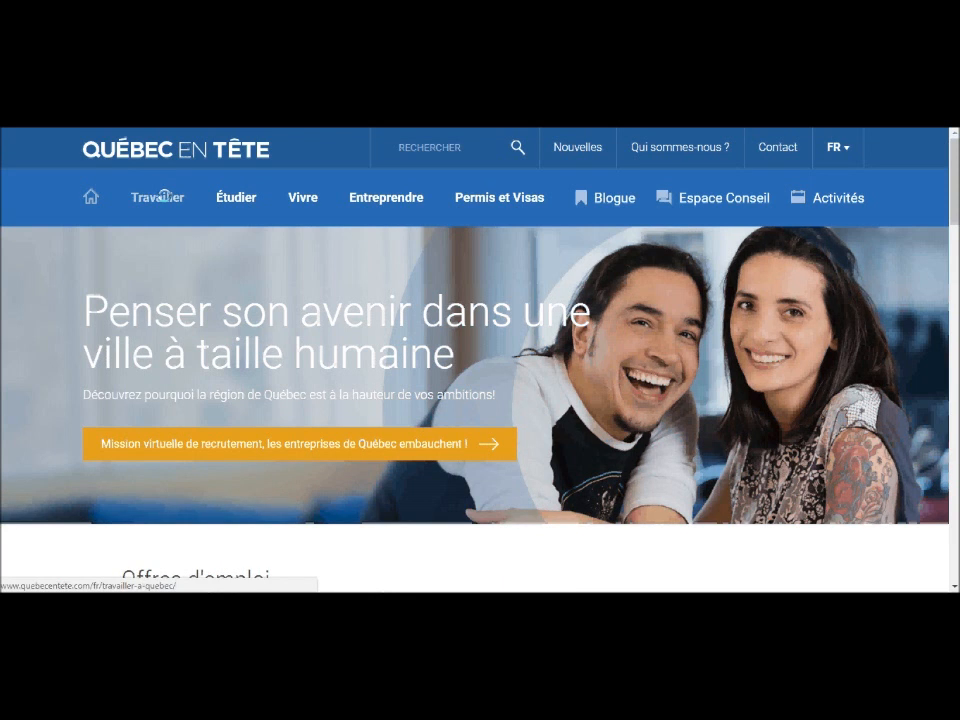
left_click(164, 196)
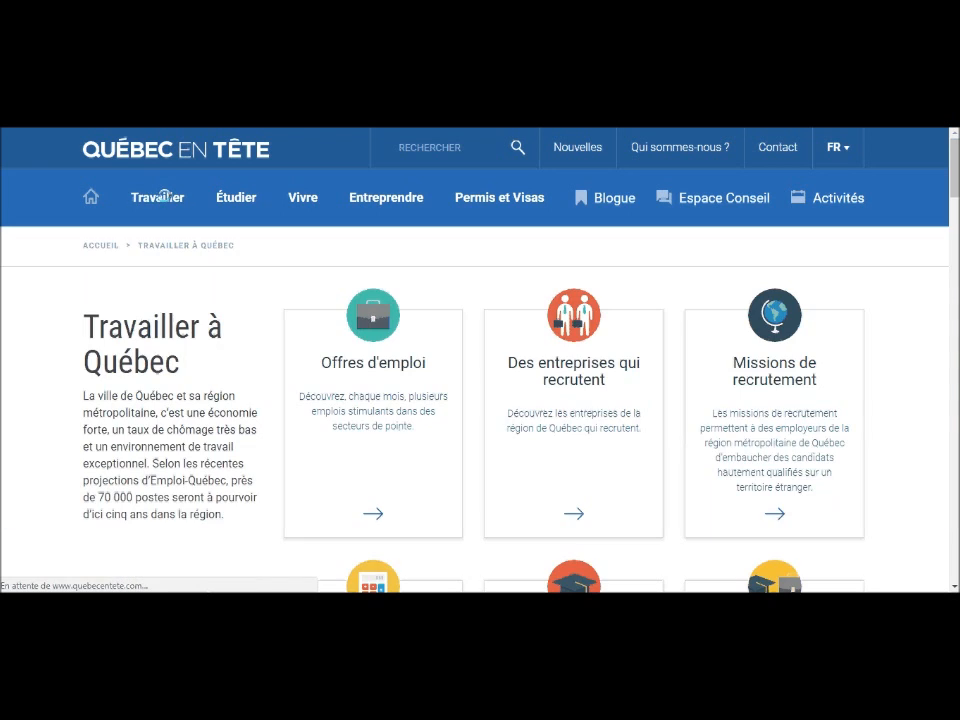
left_click(330, 381)
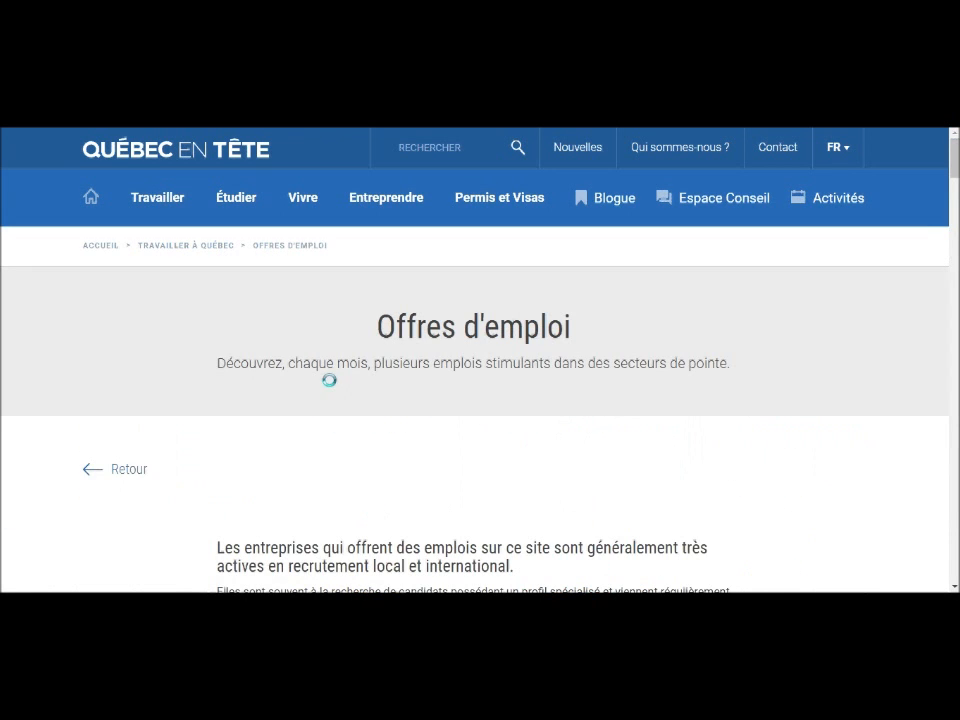
Open the Fibrotek posting Débosseleurs et réparateurs de carrosserie from the job offers list and proceed to its application login
scroll(637, 349, "down", 12)
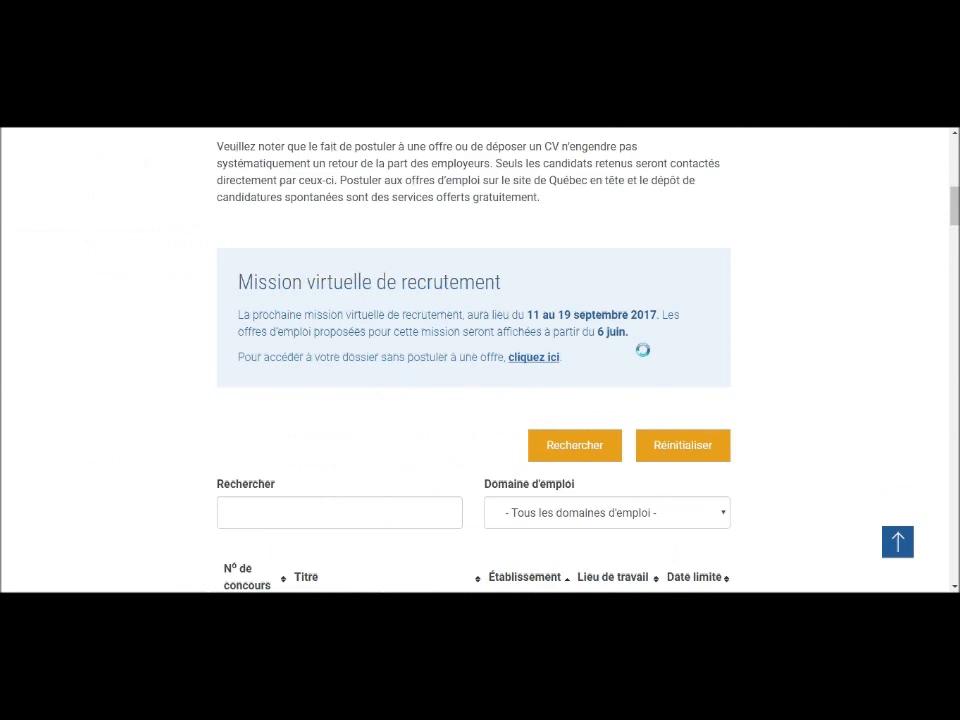
scroll(644, 350, "down", 10)
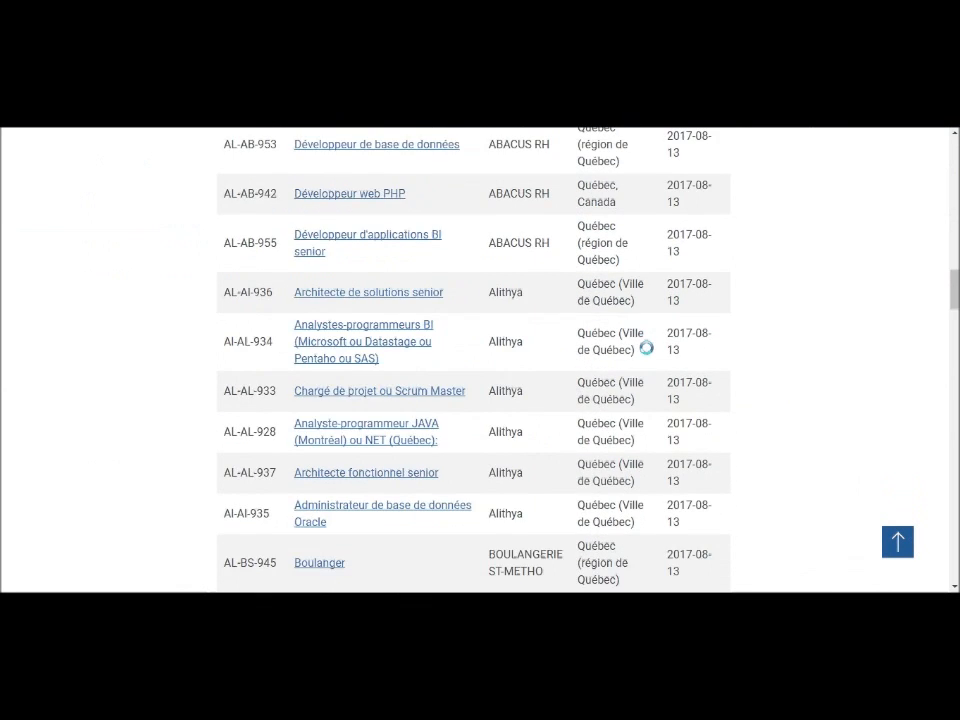
left_click(407, 406)
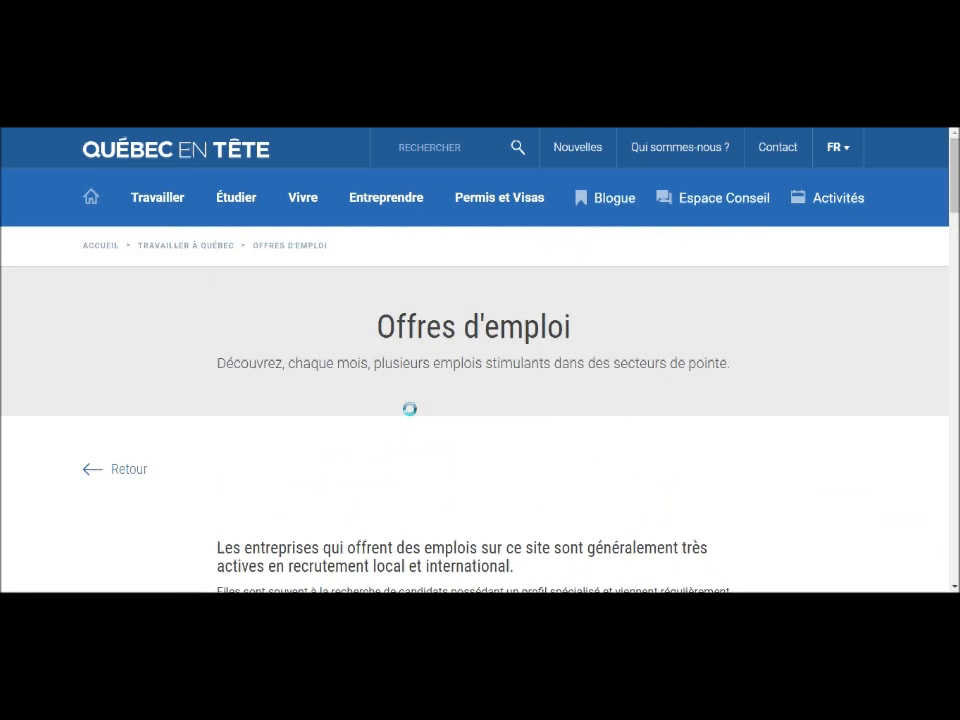
scroll(401, 391, "down", 6)
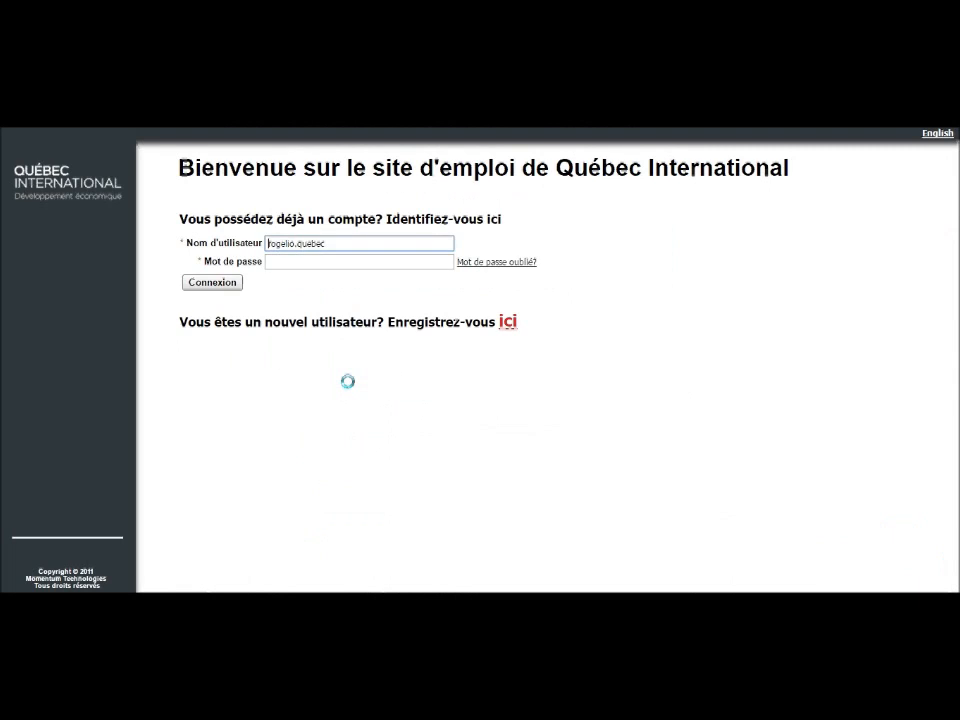
Enter the account password and sign in to the Québec International job site
left_click(346, 260)
type("a")
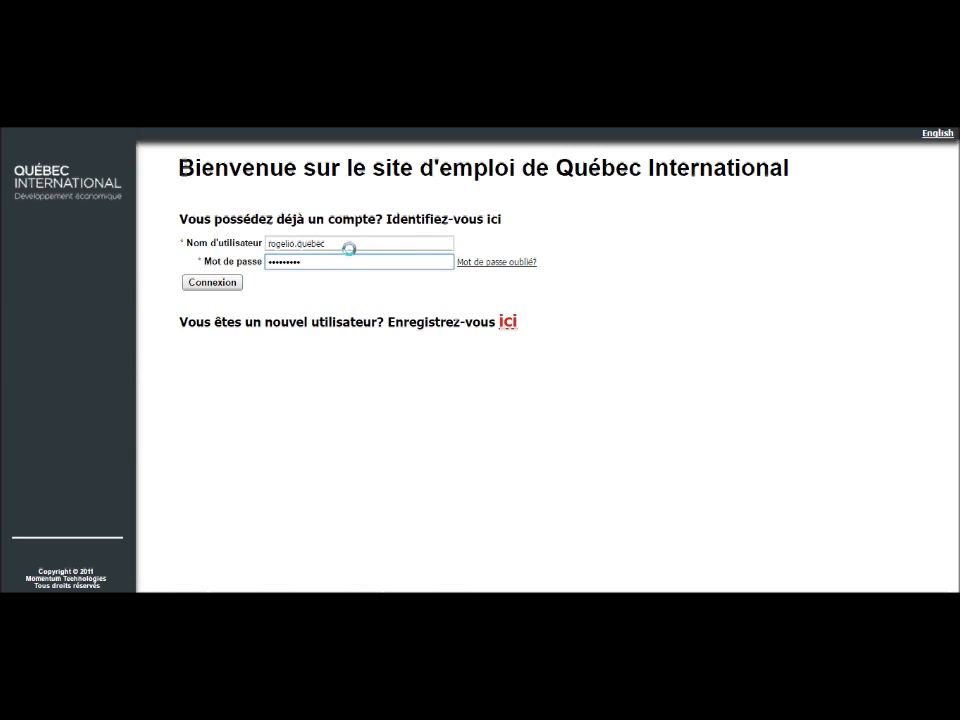
key("Return")
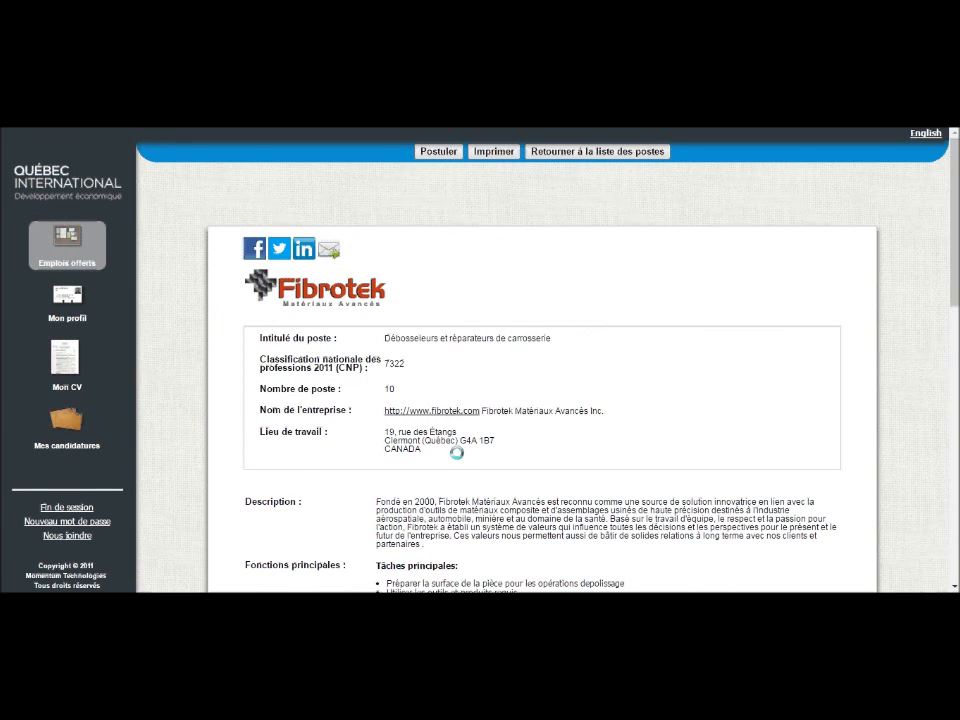
Start applying for the Fibrotek posting Débosseleurs et réparateurs de carrosserie, and open the candidate's CV
left_click(427, 150)
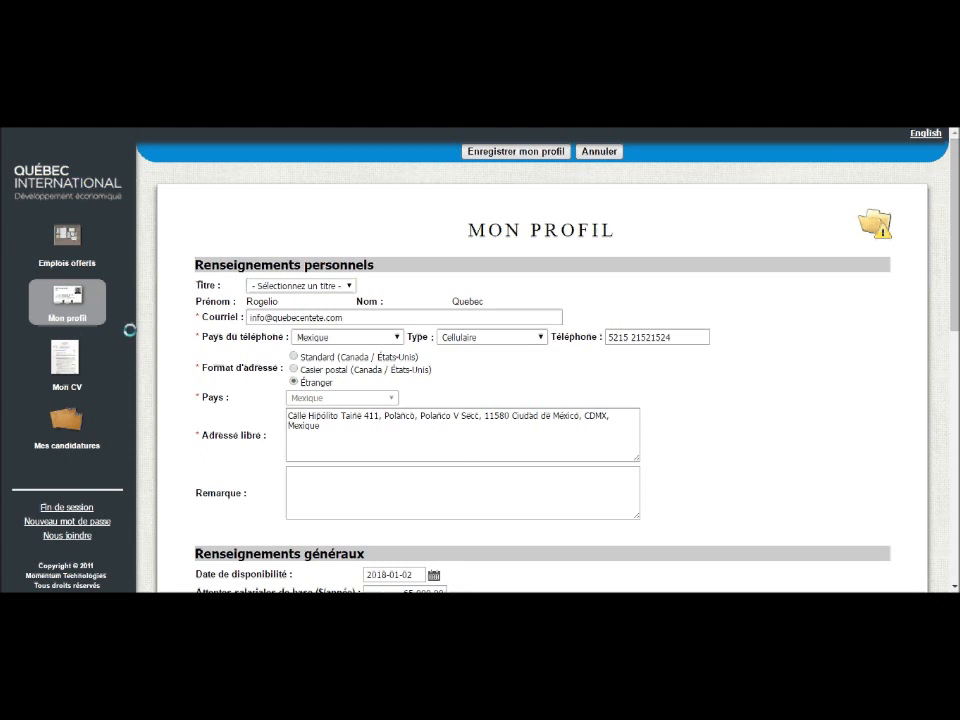
mouse_move(874, 222)
left_click(66, 356)
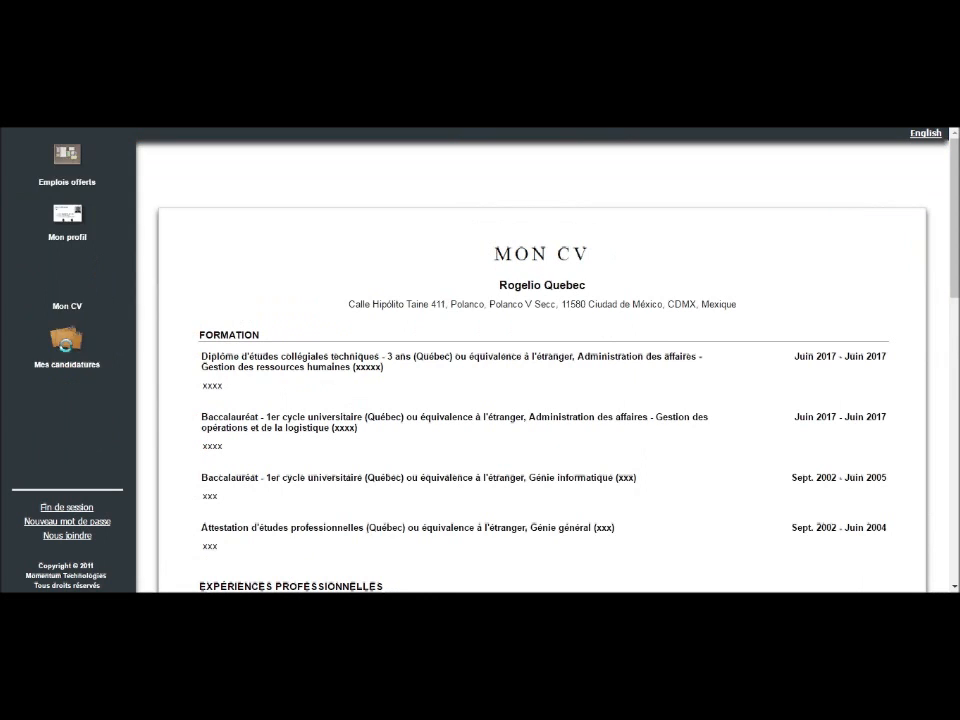